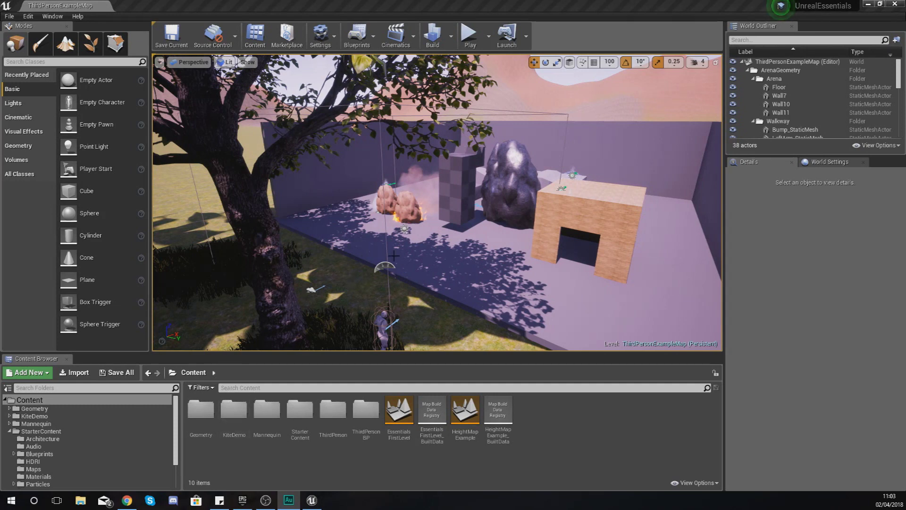
Open the StarterContent Audio folder and look over its sound waves and sound cues.
key(w)
mouse_move(378, 262)
right_down()
mouse_move(416, 250)
mouse_move(394, 255)
right_up()
key(a)
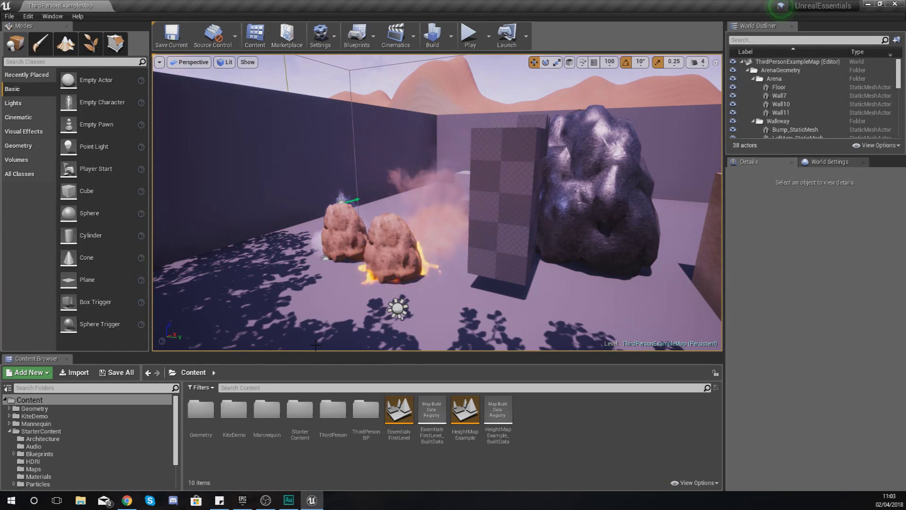
right_drag(403, 230, 476, 189)
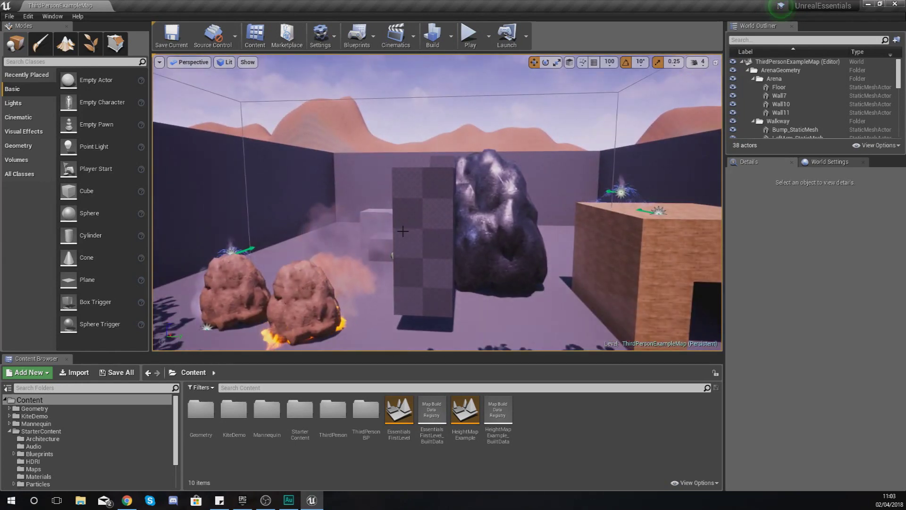
click(35, 431)
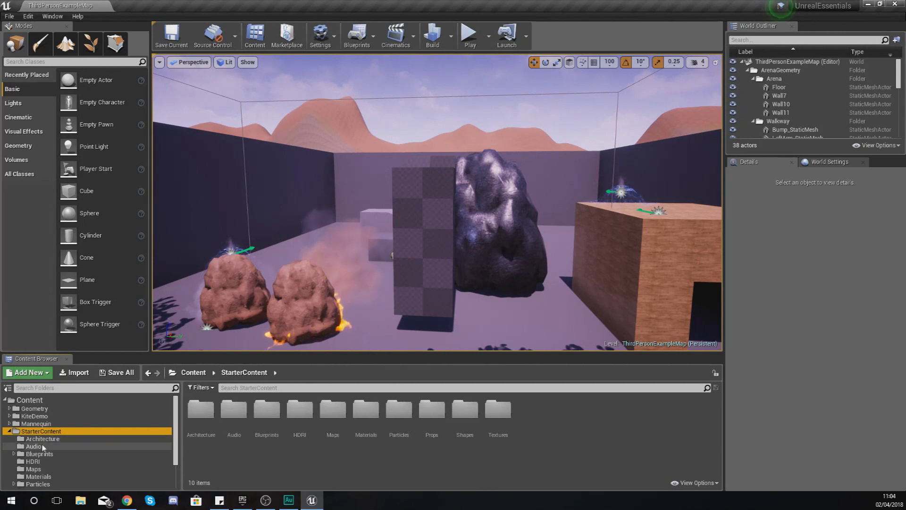
click(32, 446)
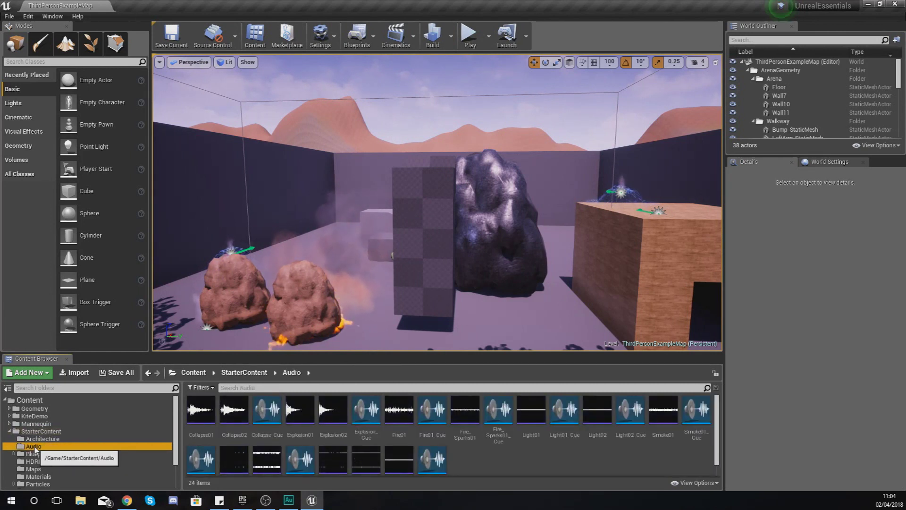
mouse_move(403, 423)
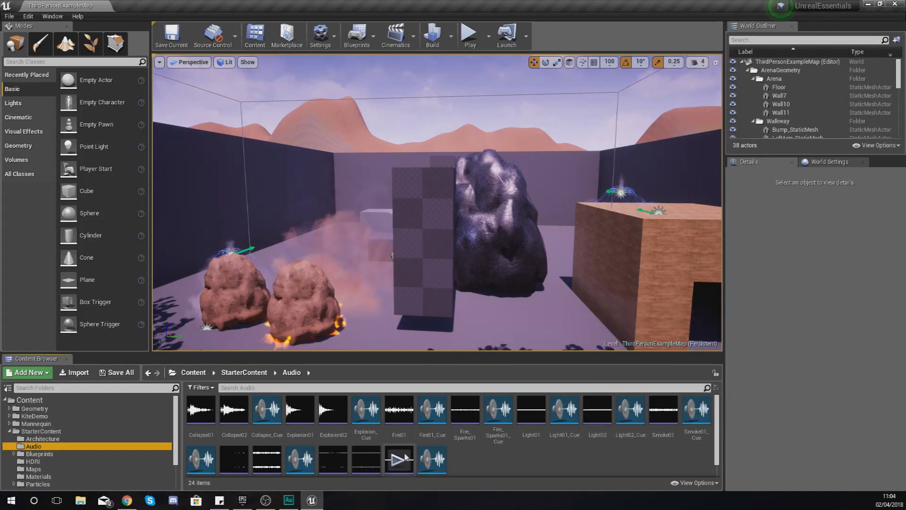
scroll(401, 457, down, 1)
scroll(383, 442, up, 1)
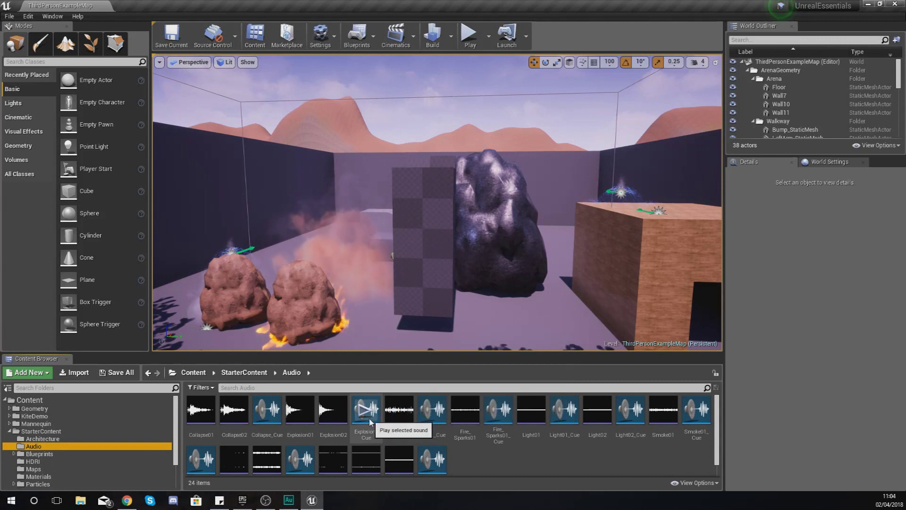
mouse_move(367, 426)
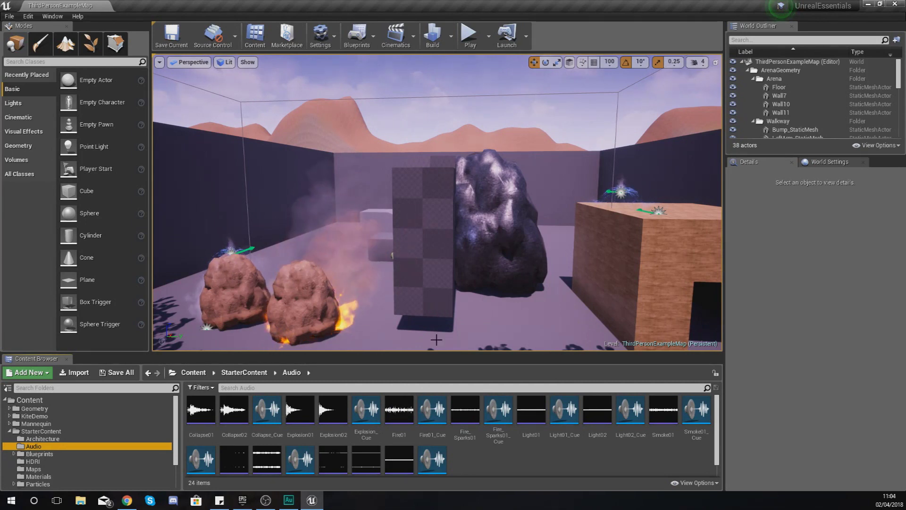
Open the Explosion_Cue sound cue and maximize its editor to view the node graph.
key(w)
right_drag(437, 340, 415, 332)
key(s)
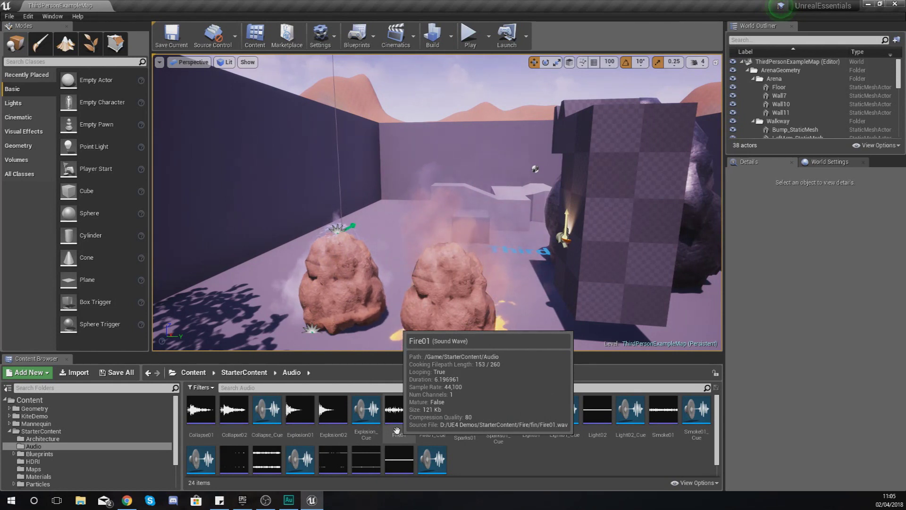
double_click(370, 433)
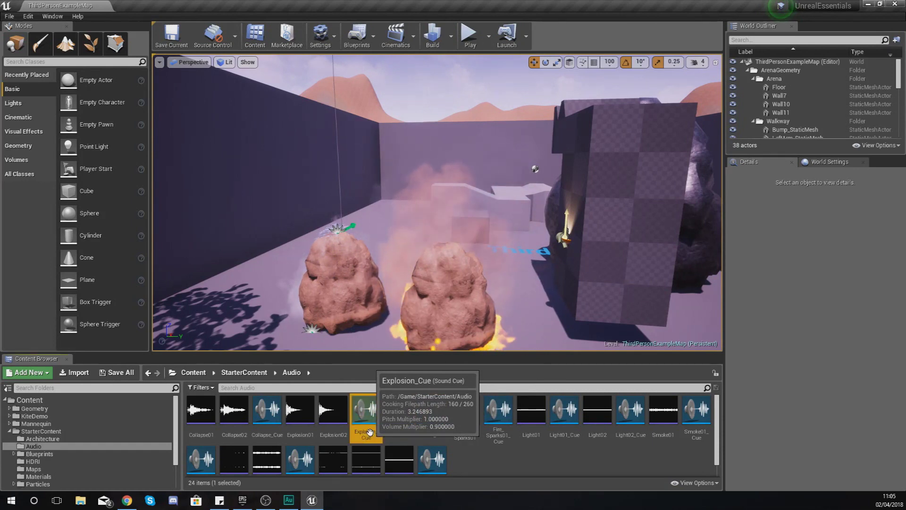
drag(461, 175, 559, 100)
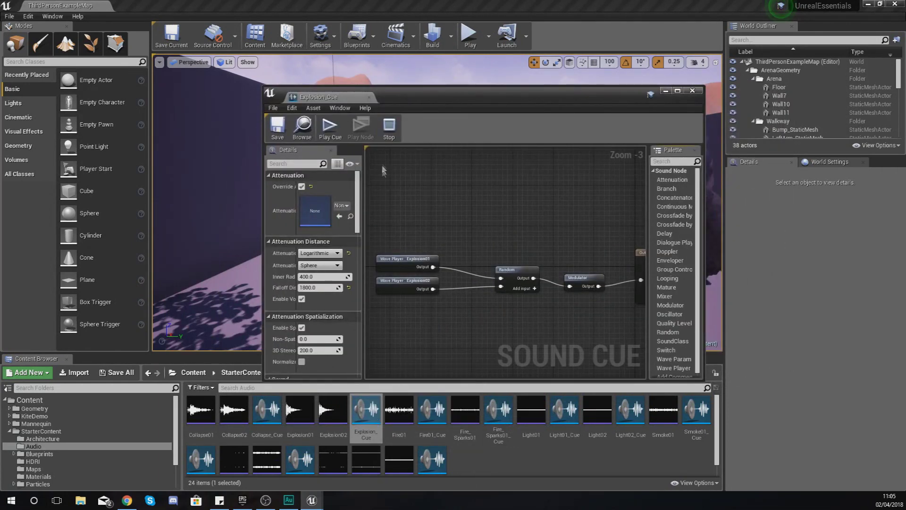
double_click(404, 99)
scroll(476, 188, up, 4)
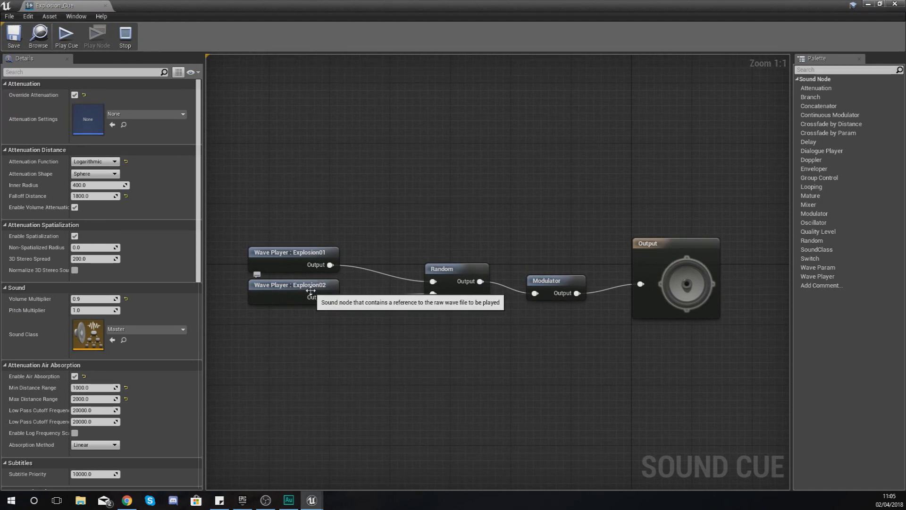
Inspect the Modulator node's pitch and volume settings, and highlight the Random and Modulator nodes in the graph.
click(563, 279)
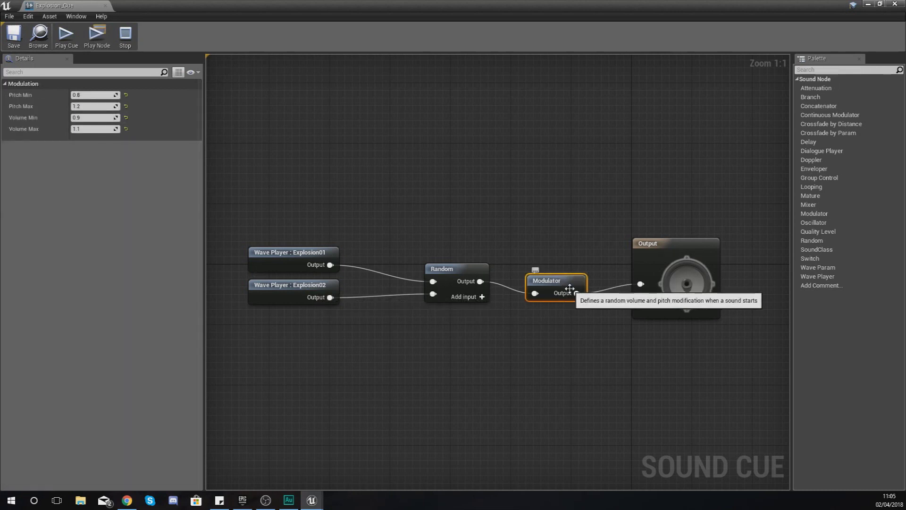
click(558, 272)
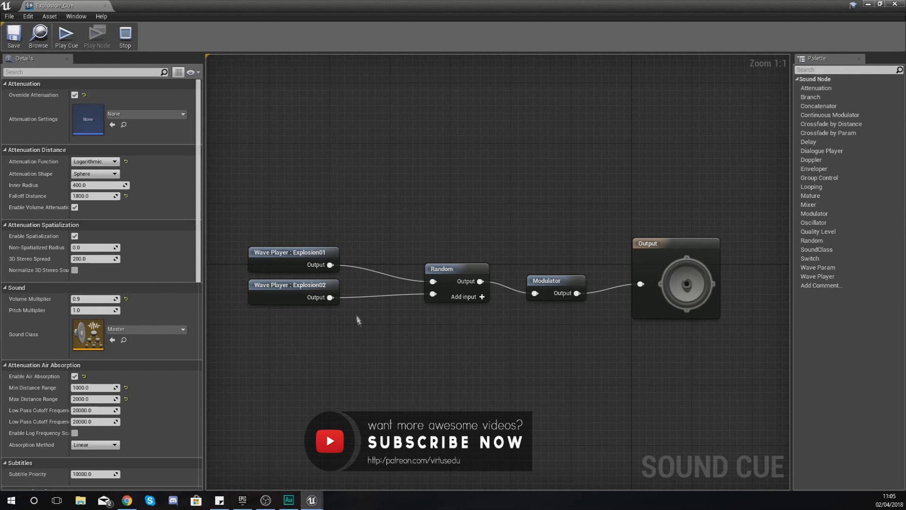
drag(396, 342, 395, 362)
click(390, 357)
click(392, 361)
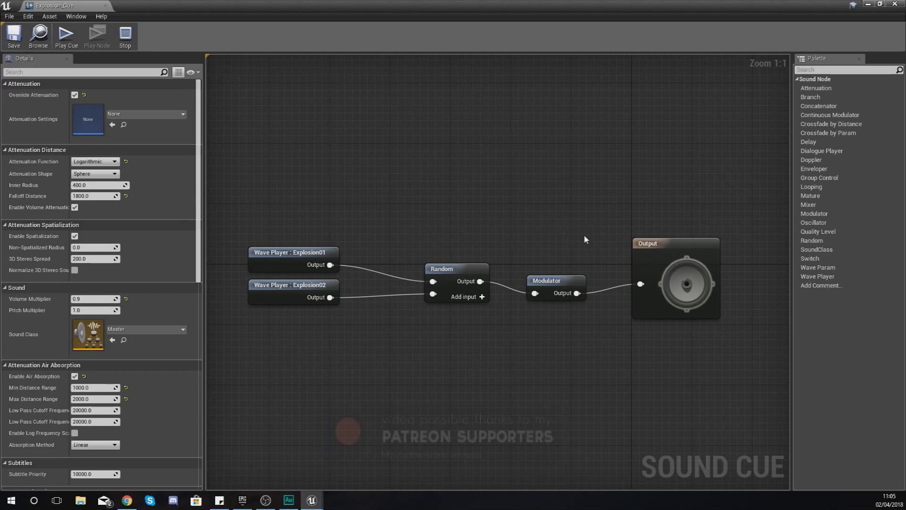
drag(584, 239, 410, 321)
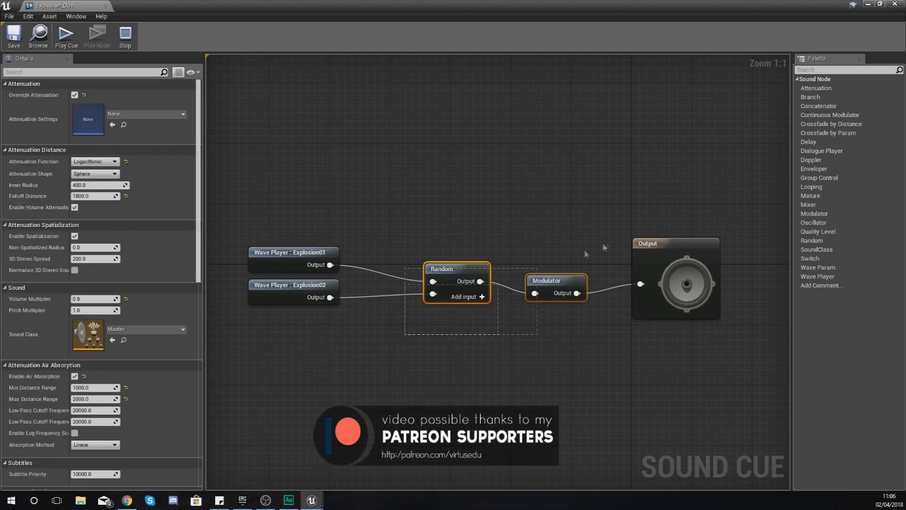
drag(584, 248, 606, 224)
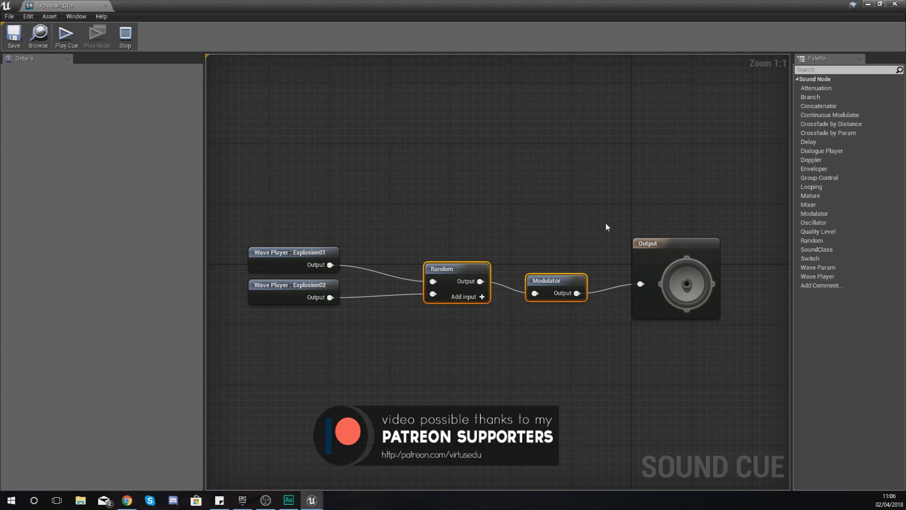
Browse the sound nodes available for the graph and close the Explosion_Cue editor without adding any.
right_click(606, 224)
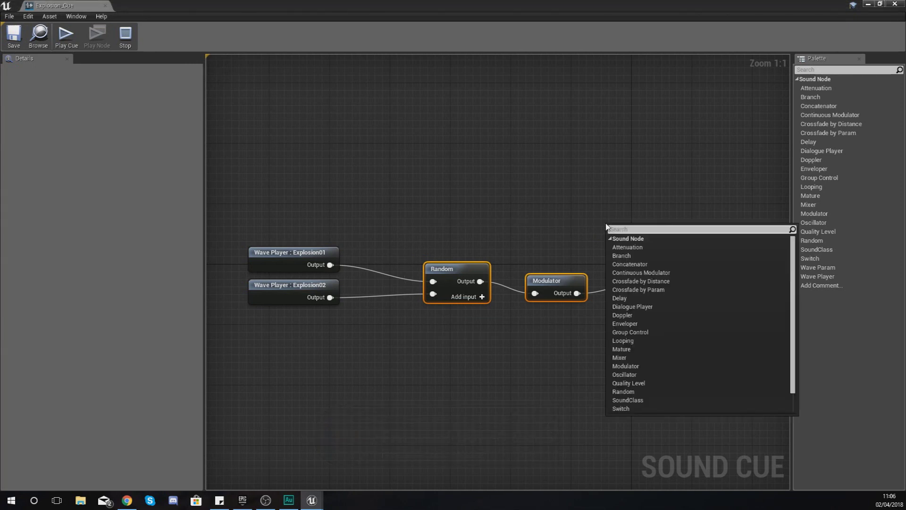
scroll(673, 363, down, 2)
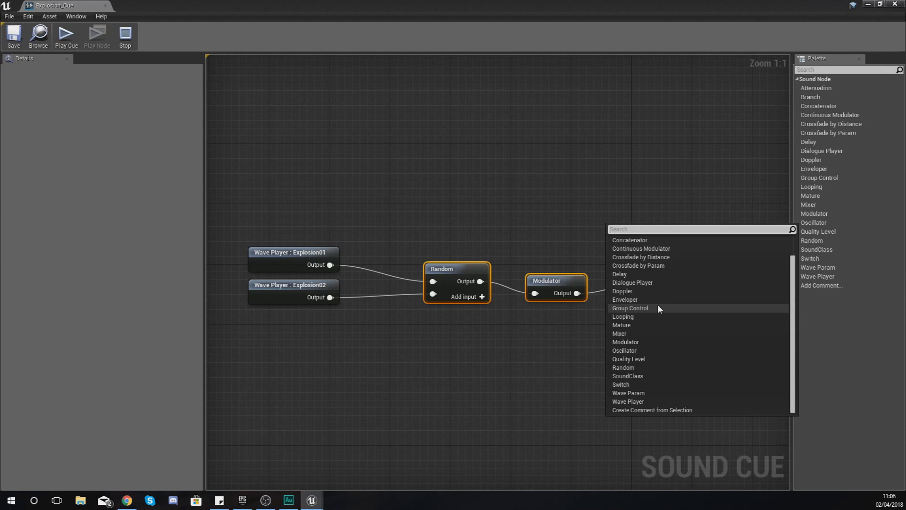
scroll(650, 319, up, 2)
key(Escape)
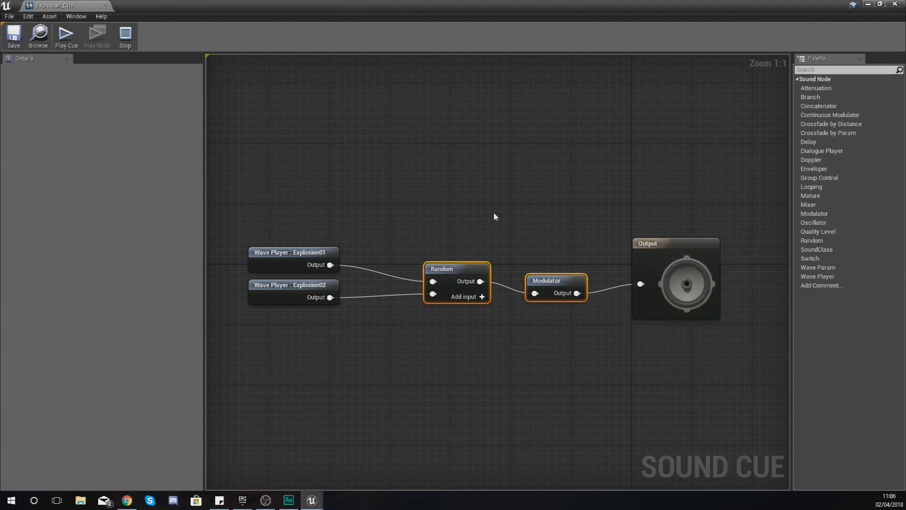
click(493, 211)
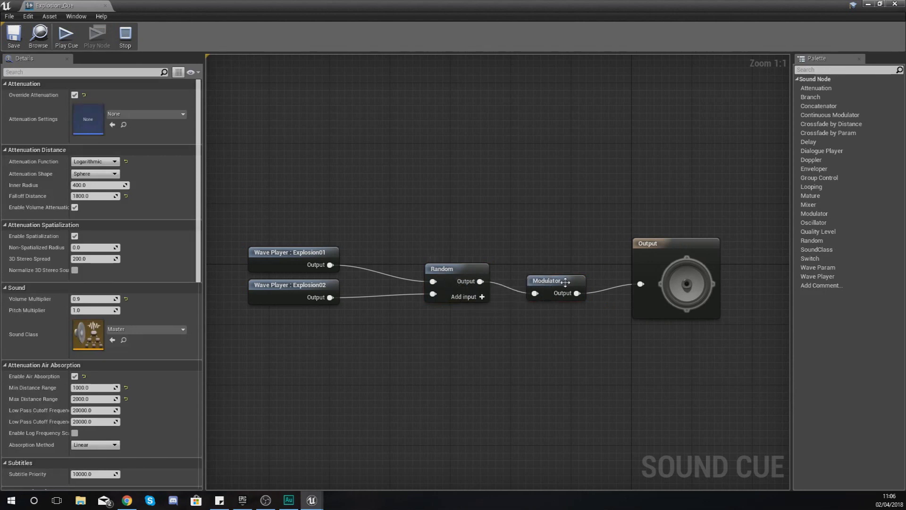
drag(528, 353, 308, 194)
click(895, 4)
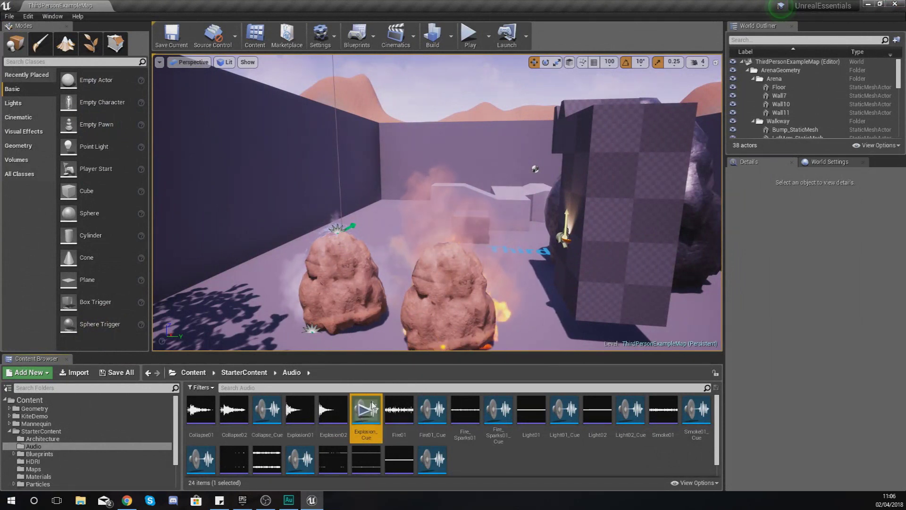
Place the Fire01_Cue sound in the level as an ambient sound beside the burning rock.
key(s)
right_drag(453, 267, 510, 236)
key(s)
key(w)
key(w)
key(s)
drag(434, 257, 417, 313)
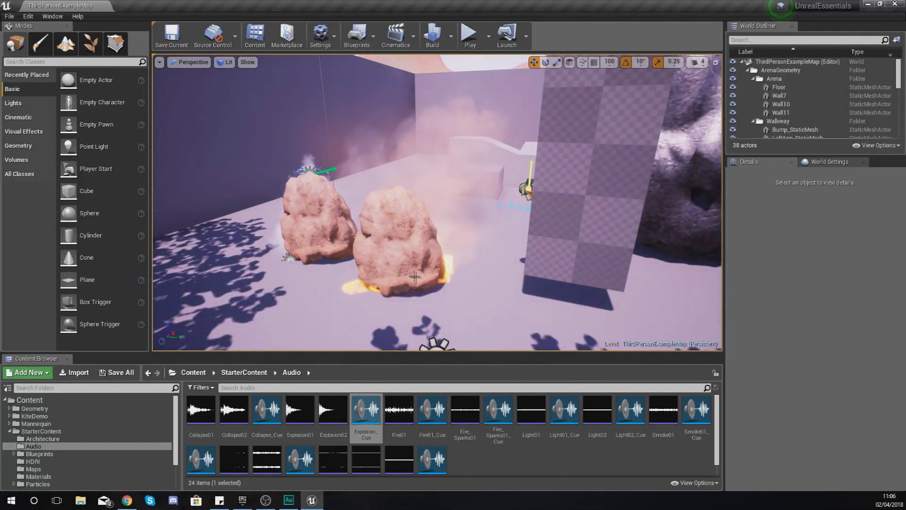
click(433, 423)
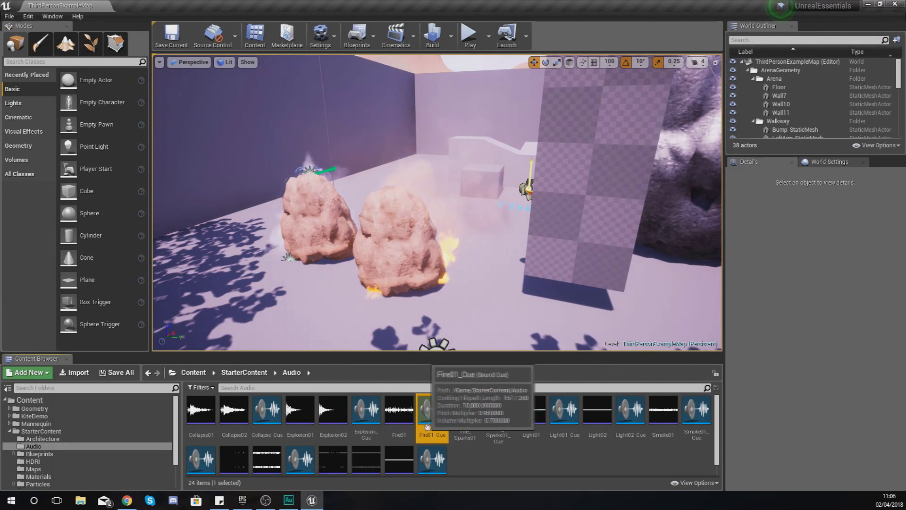
drag(434, 425, 341, 299)
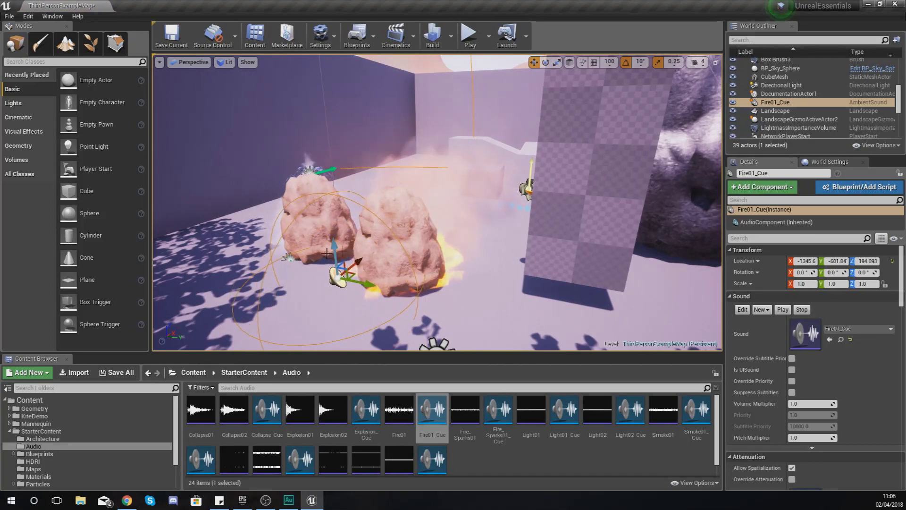
Examine the attenuation spheres of the placed Fire01_Cue from afar and up close around the rocks.
right_drag(327, 253, 278, 283)
key(w)
key(s)
key(s)
key(s)
key(s)
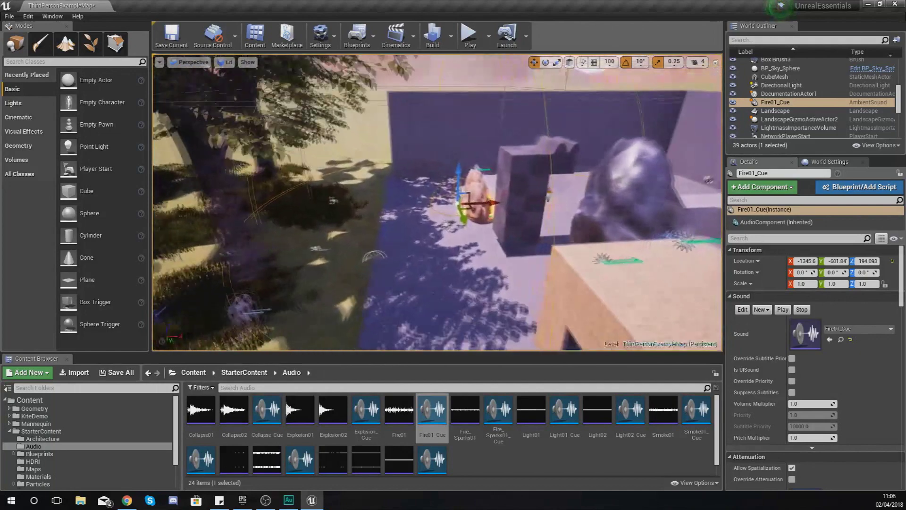
key(w)
mouse_move(458, 229)
right_down()
mouse_move(482, 229)
mouse_move(458, 229)
right_up()
key(s)
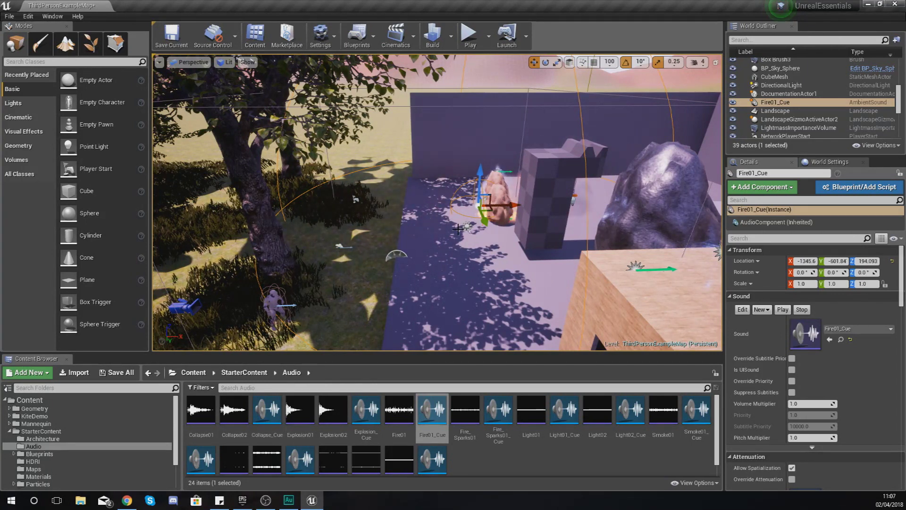
key(f)
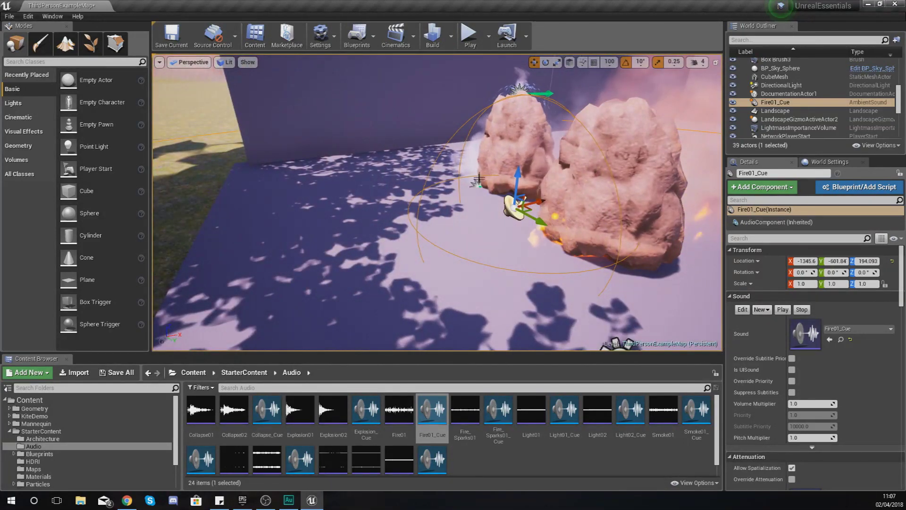
scroll(485, 214, down, 4)
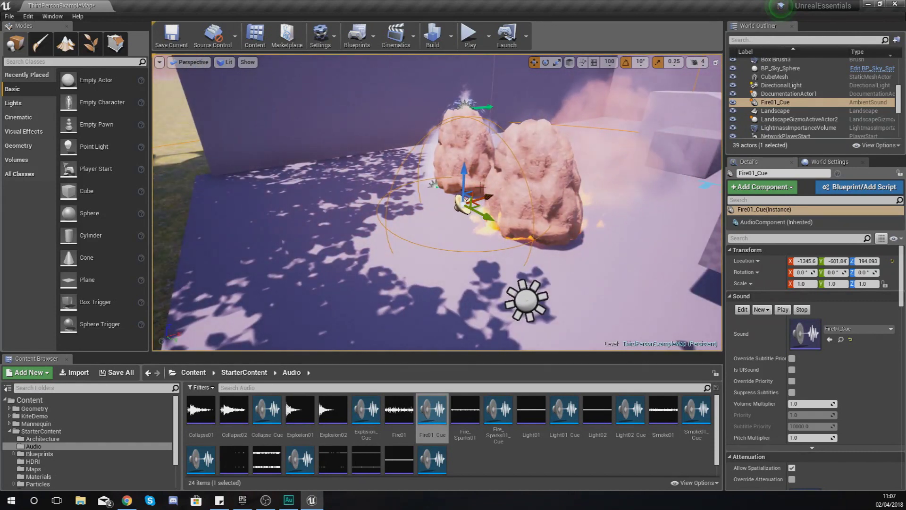
alt+drag(486, 204, 420, 178)
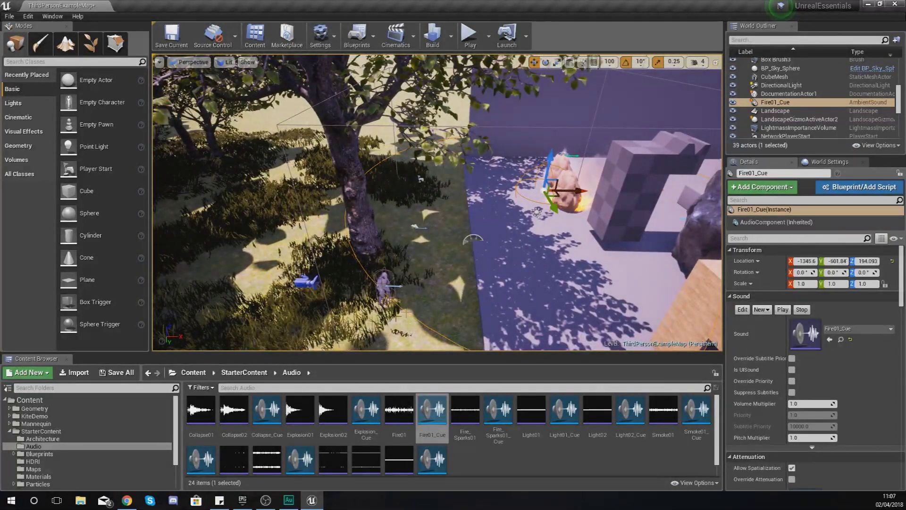
Reselect the Fire01_Cue ambient sound beside the rocks and examine how far its outer attenuation range reaches across the level.
right_drag(606, 130, 590, 125)
right_click(605, 129)
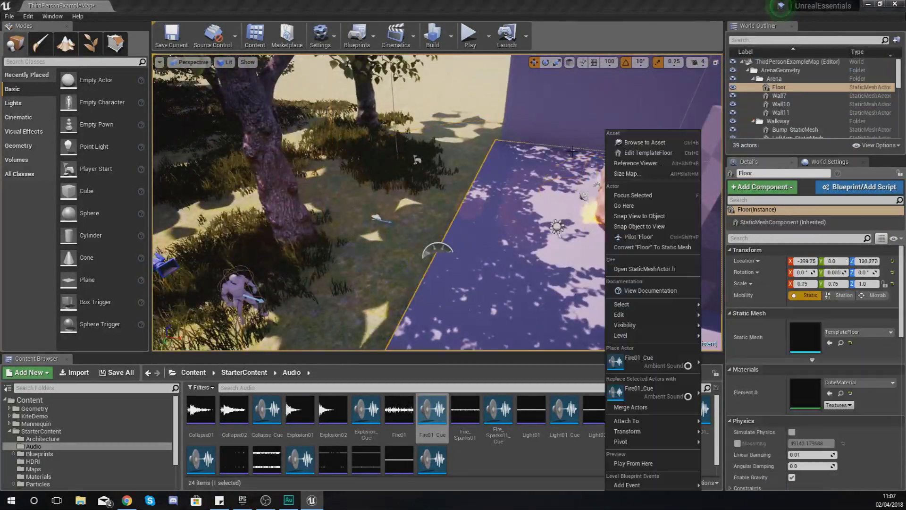
right_drag(538, 191, 493, 199)
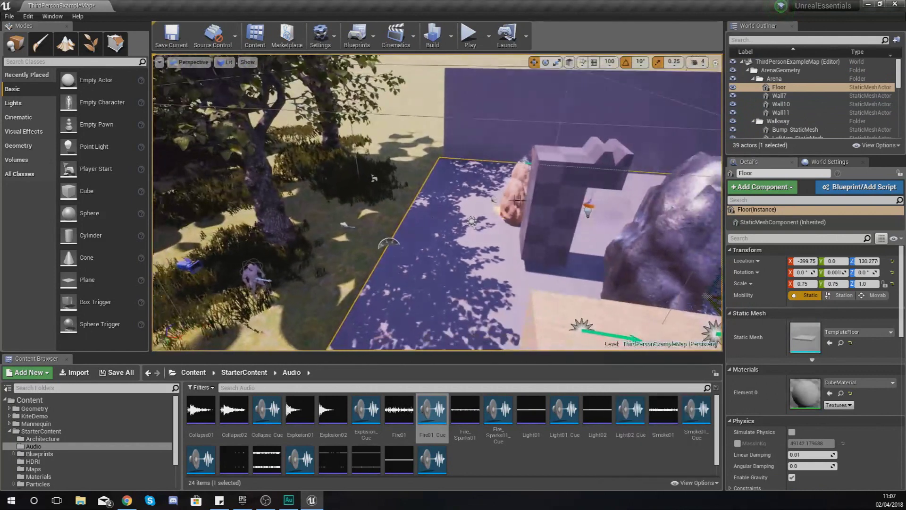
click(493, 199)
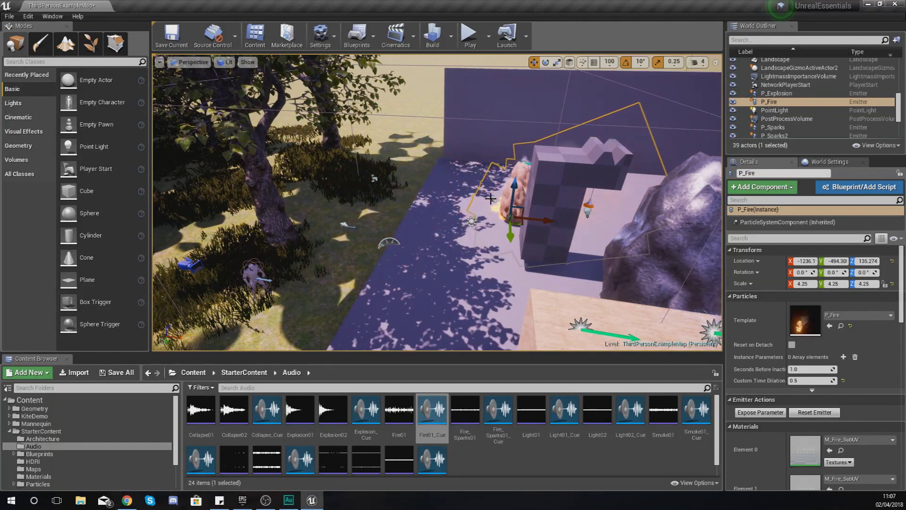
key(f)
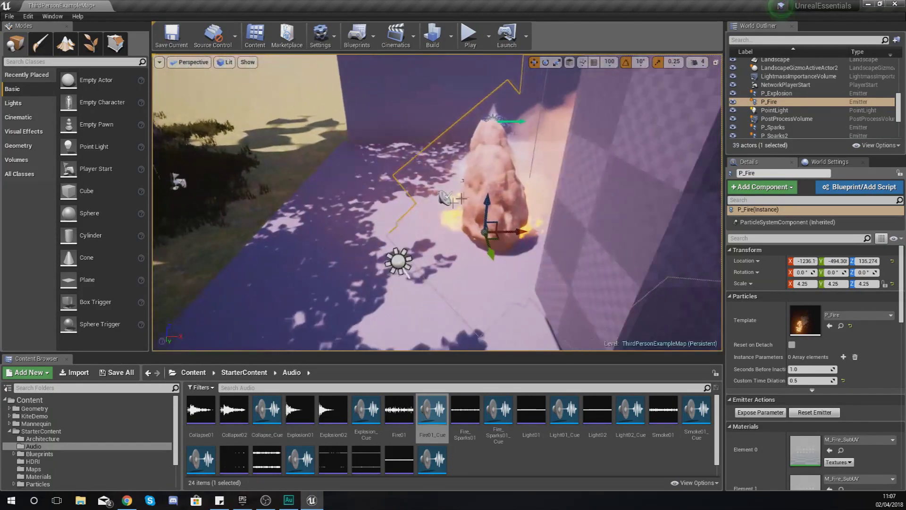
right_drag(443, 198, 482, 254)
key(w)
click(511, 247)
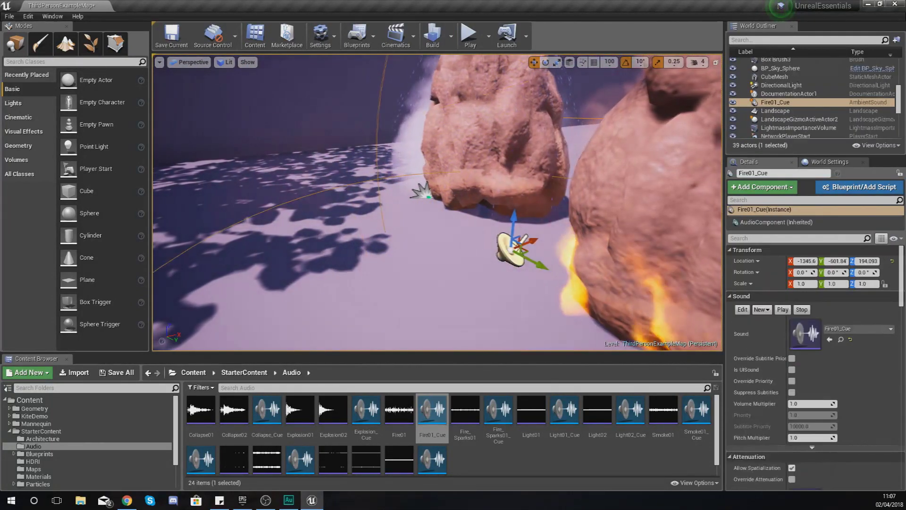
key(f)
right_drag(463, 185, 519, 76)
key(w)
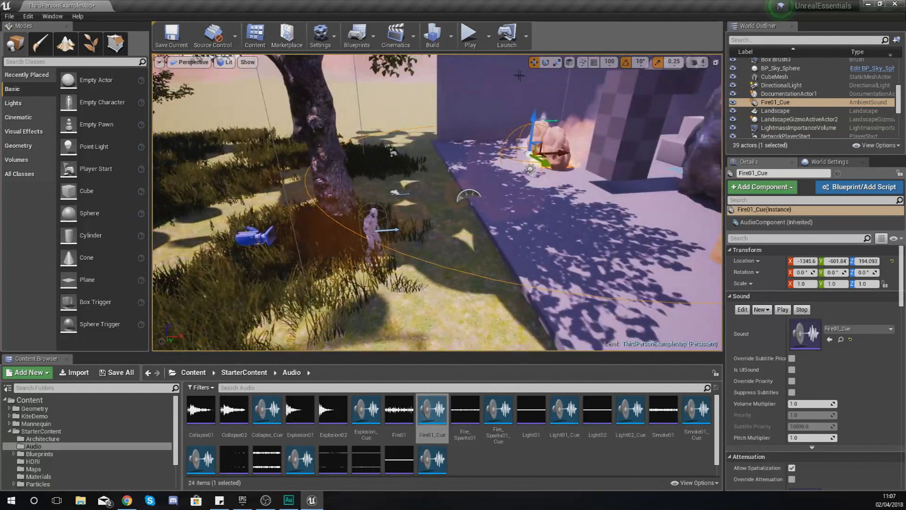
Play the level and run the character up to and around the burning rocks to check the fire sound, then stop playing.
click(468, 42)
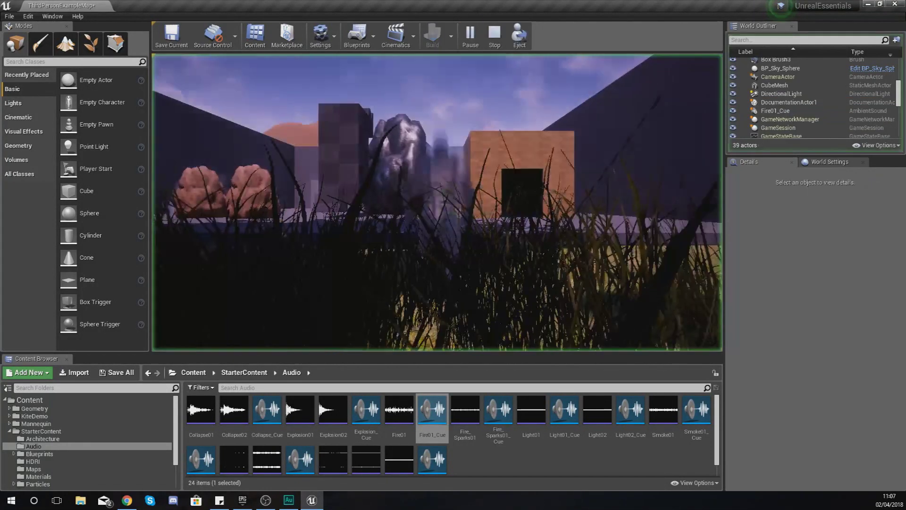
key(w)
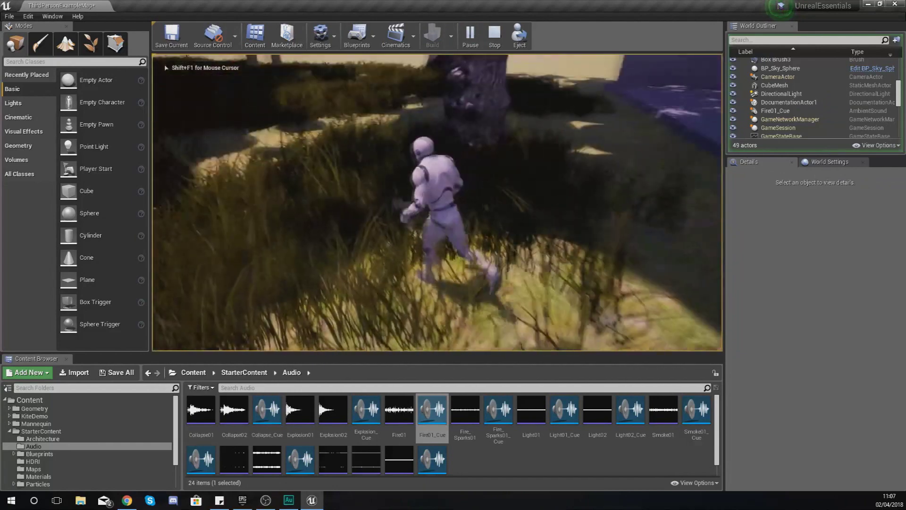
key(w)
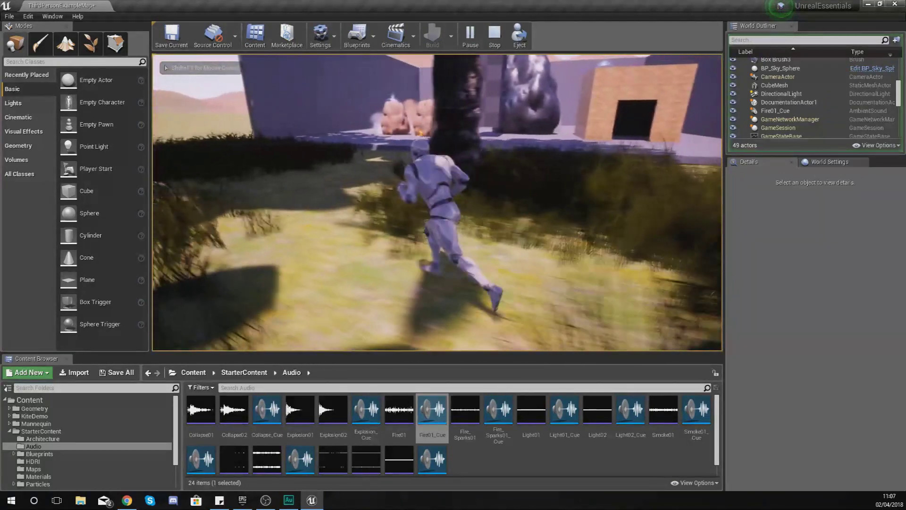
key(w)
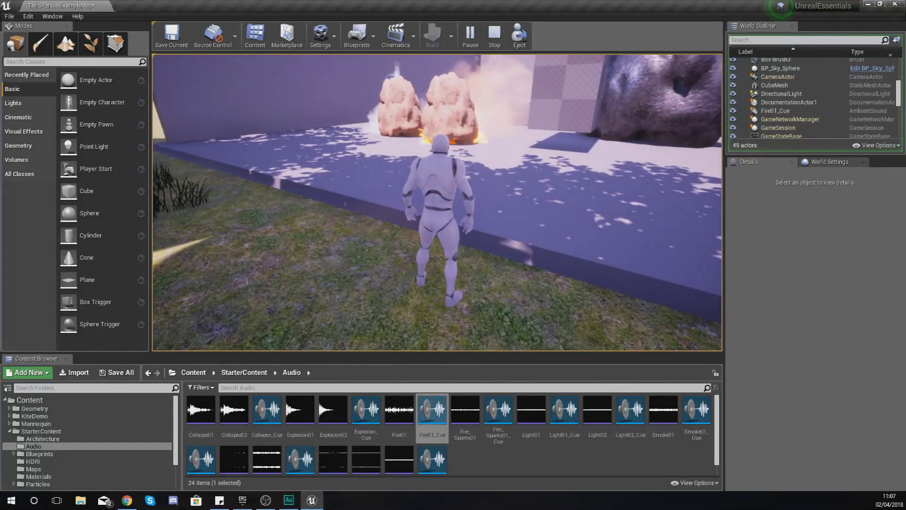
key(w)
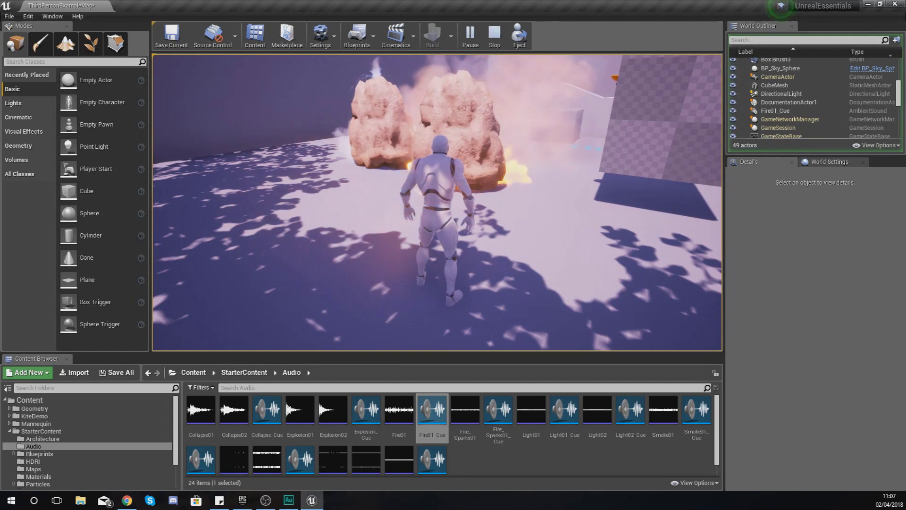
key(w)
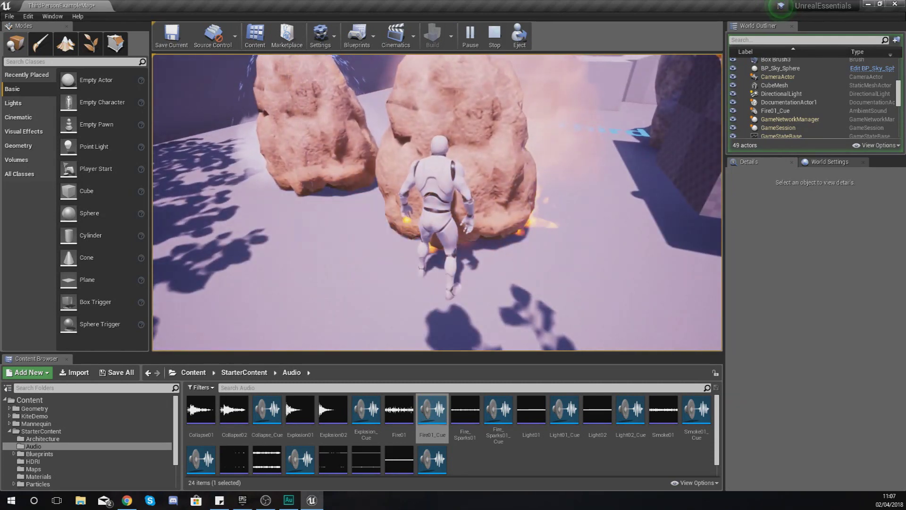
key(s)
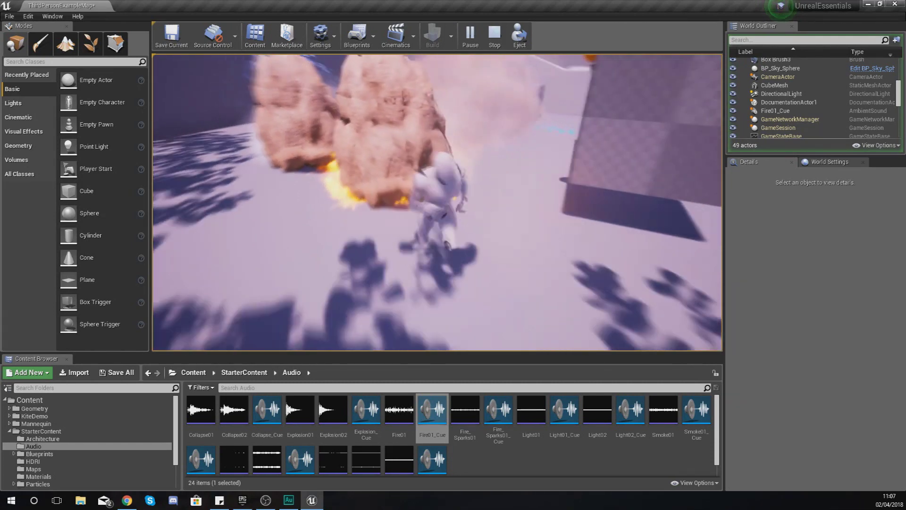
key(w)
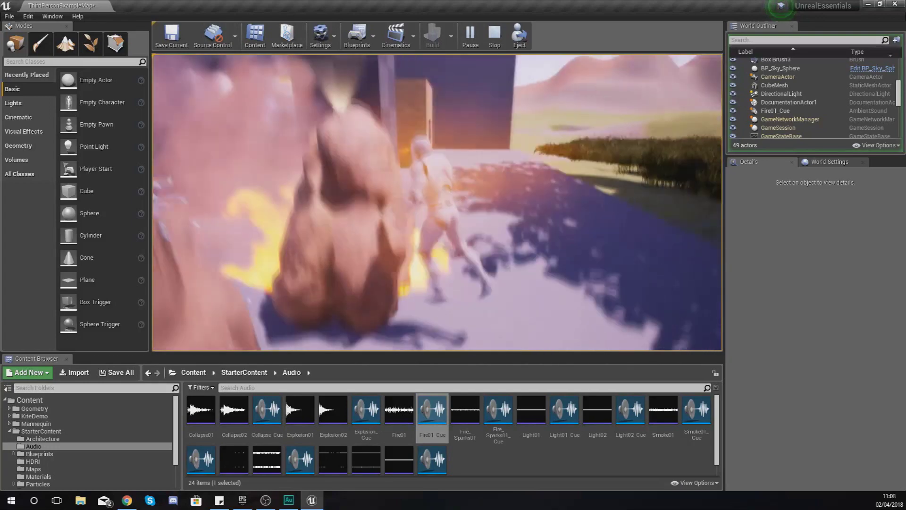
key(Escape)
Select the Fire01_Cue ambient sound beside the burning rock and focus the view on it.
key(s)
mouse_move(437, 202)
right_down()
mouse_move(437, 221)
mouse_move(453, 202)
mouse_move(425, 213)
right_up()
key(w)
right_drag(585, 199, 556, 194)
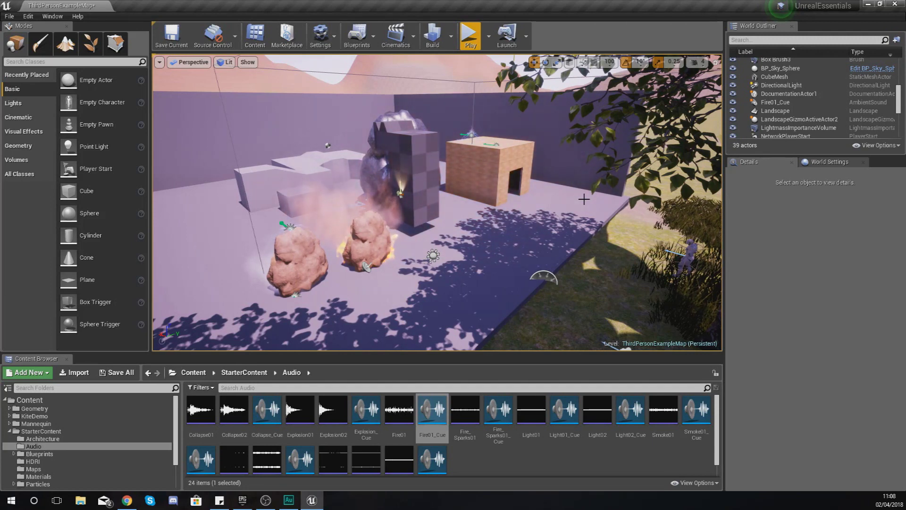
click(367, 267)
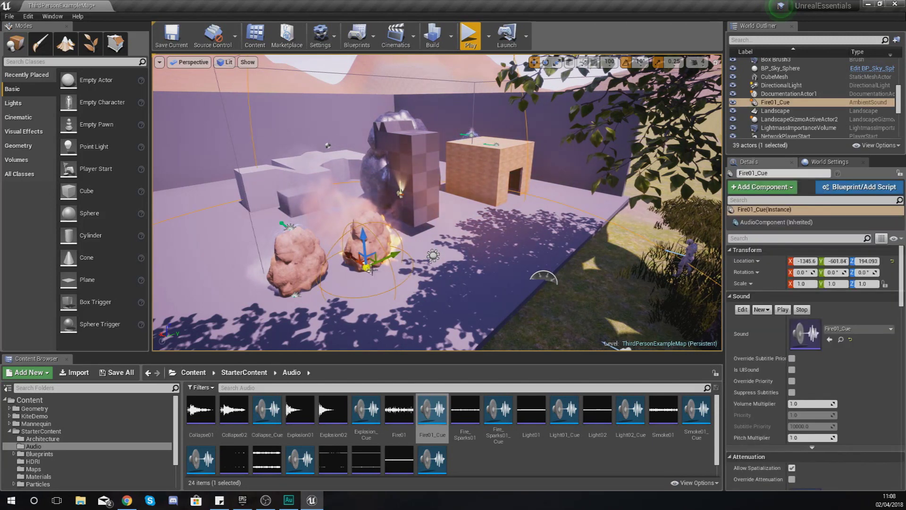
key(f)
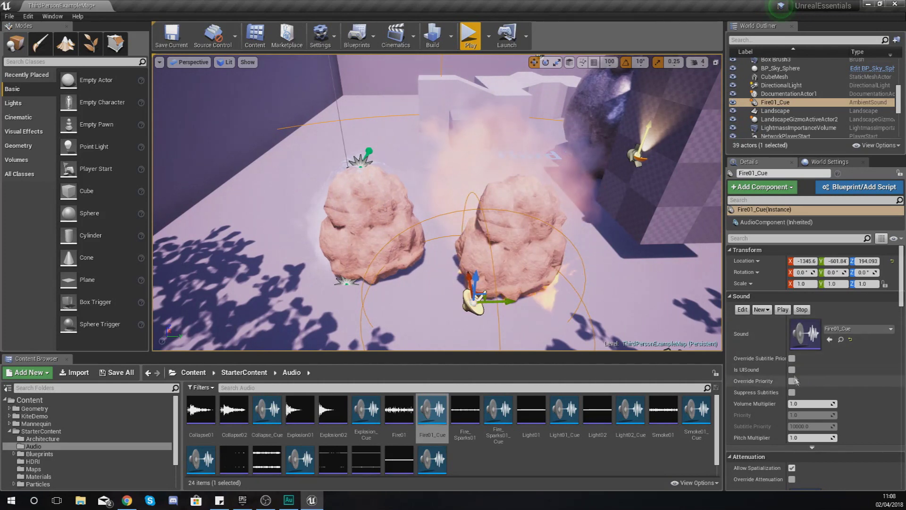
Examine the volume multiplier, pitch multiplier, attenuation and modulation settings of the Fire01_Cue sound.
scroll(780, 419, down, 1)
scroll(780, 419, down, 3)
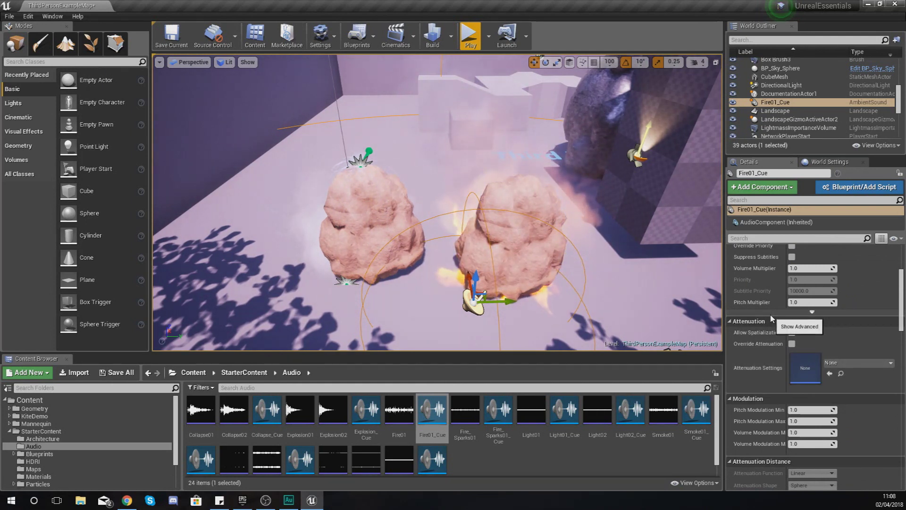
right_drag(305, 290, 399, 271)
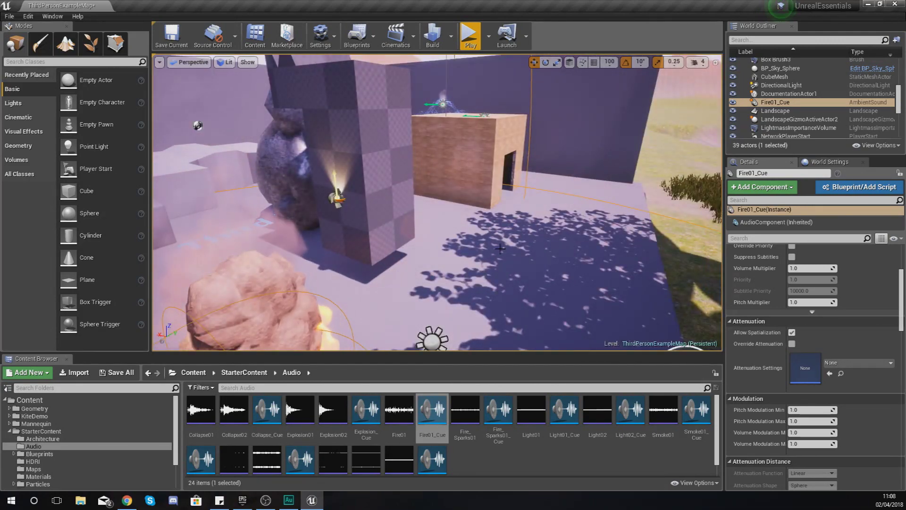
key(f)
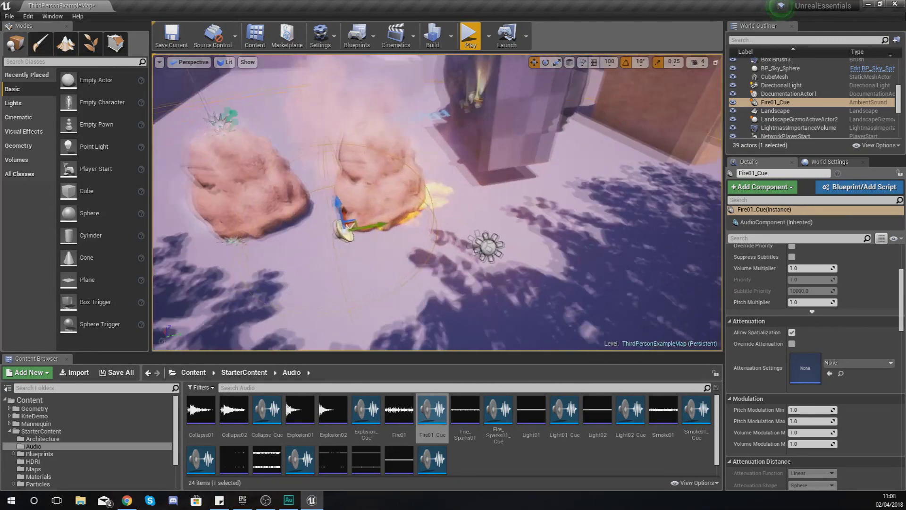
scroll(793, 331, up, 5)
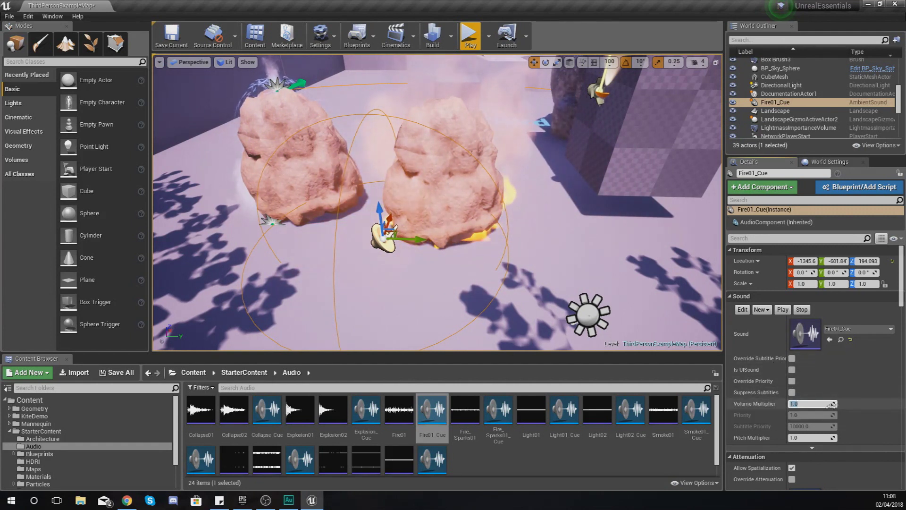
click(814, 437)
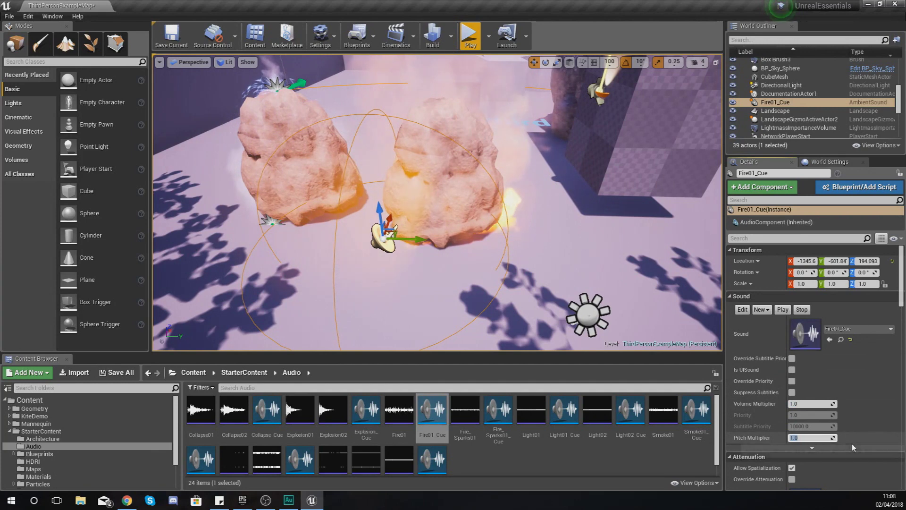
scroll(833, 440, down, 3)
scroll(832, 437, down, 9)
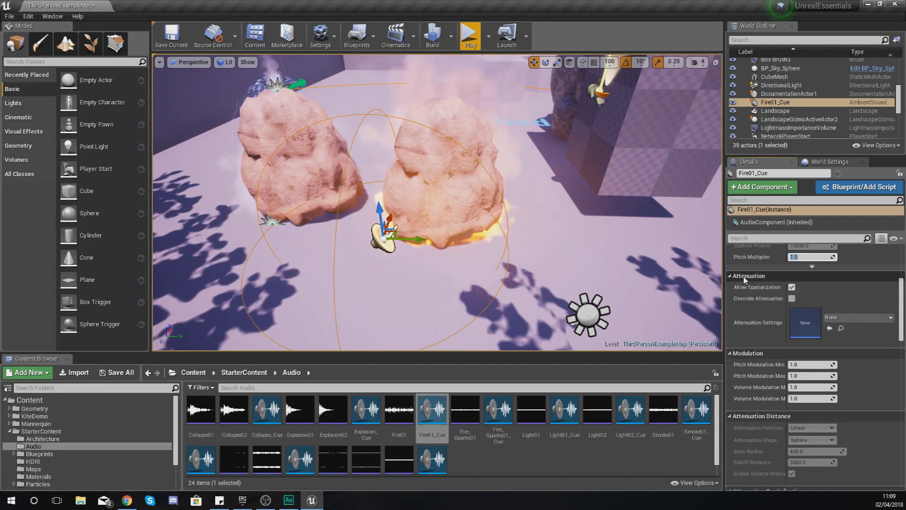
Enable Override Attenuation on the Fire01_Cue ambient sound.
right_drag(482, 227, 382, 233)
key(s)
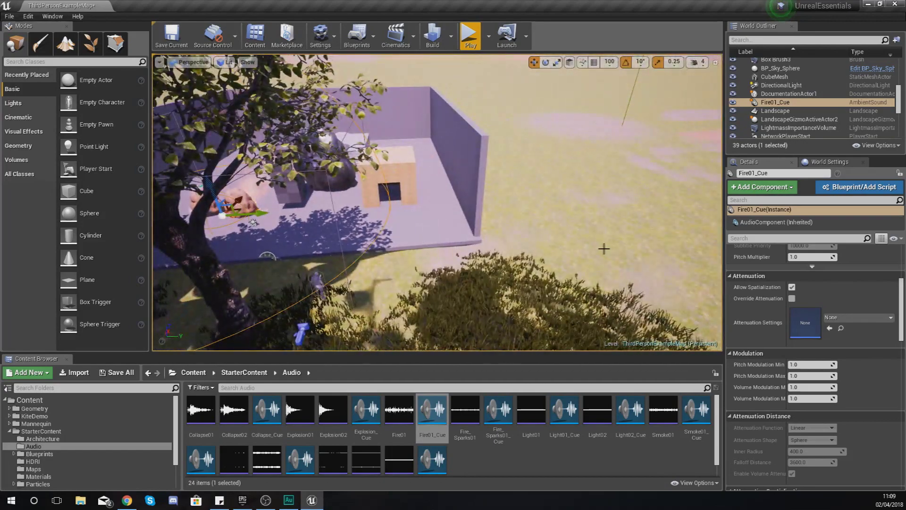
key(w)
mouse_move(604, 249)
right_down()
mouse_move(548, 249)
mouse_move(578, 232)
mouse_move(604, 236)
right_up()
key(a)
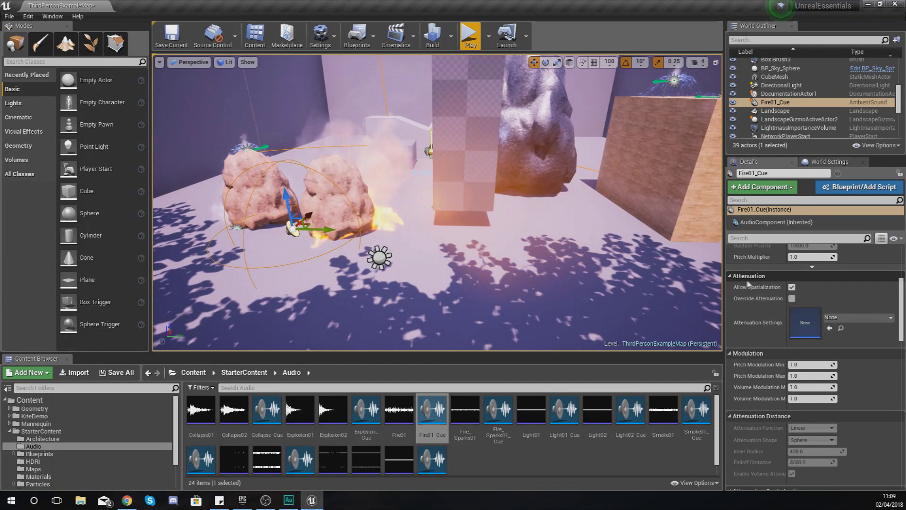
click(792, 299)
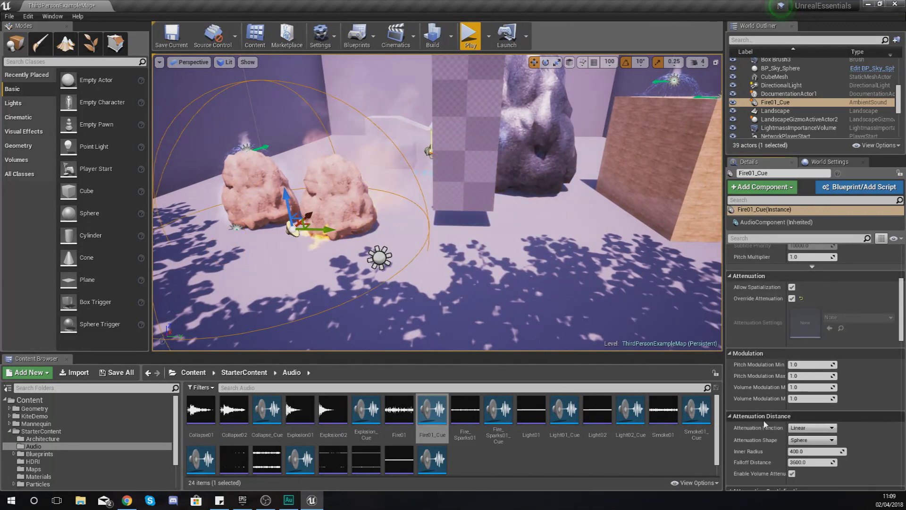
Set the Fire01_Cue sound's attenuation inner radius to about 692 and its falloff distance to about 1305.
key(f)
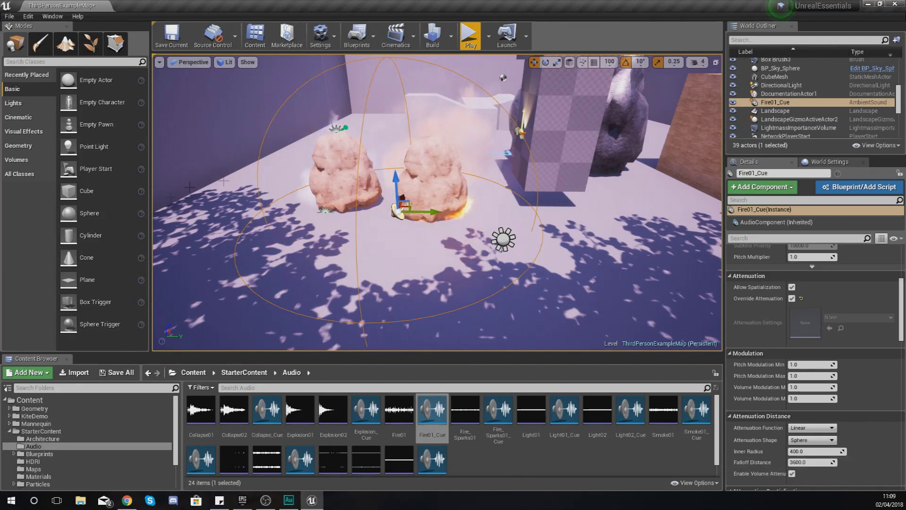
right_drag(318, 182, 213, 191)
right_drag(520, 313, 462, 314)
right_drag(251, 266, 210, 224)
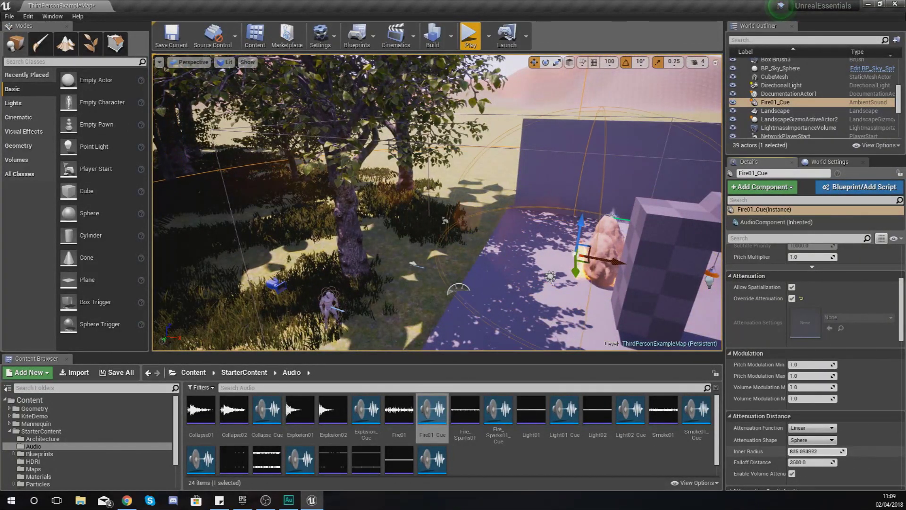
drag(842, 451, 842, 452)
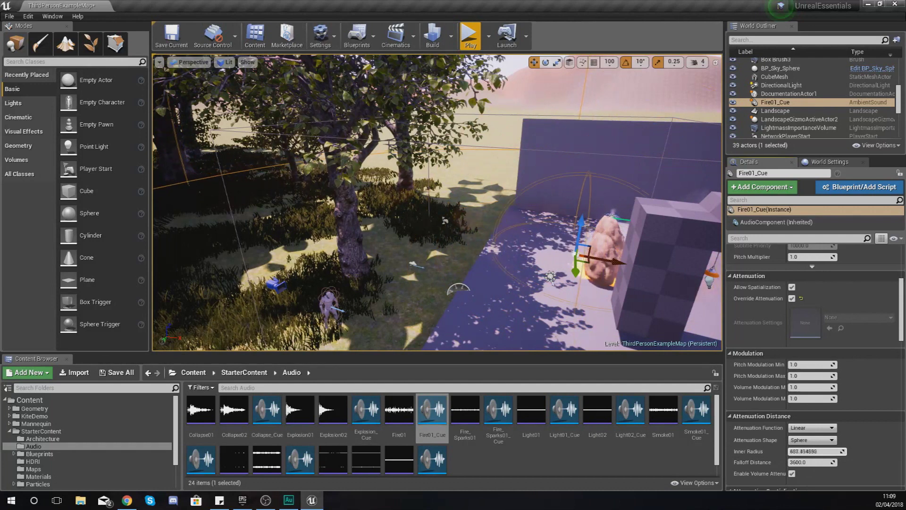
drag(804, 462, 804, 462)
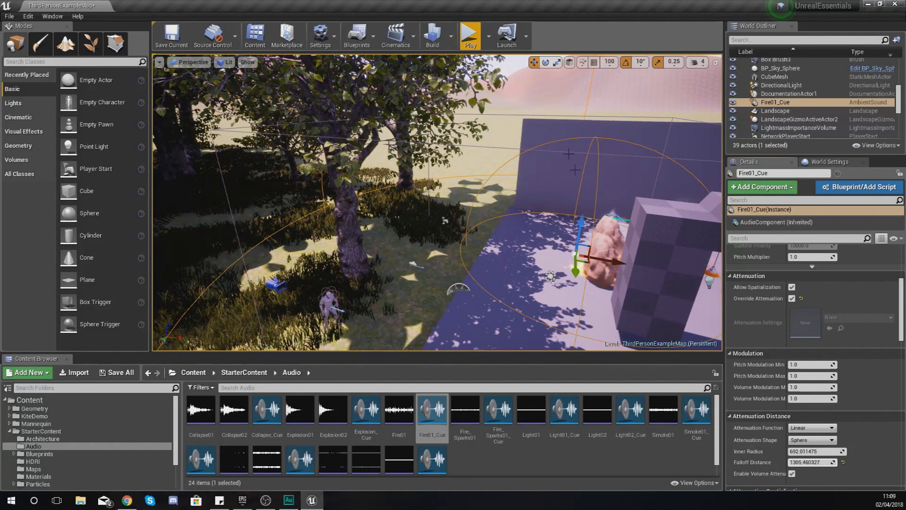
Review the Fire01_Cue sound's spatialization, filter, modulation and general sound settings.
scroll(821, 362, down, 7)
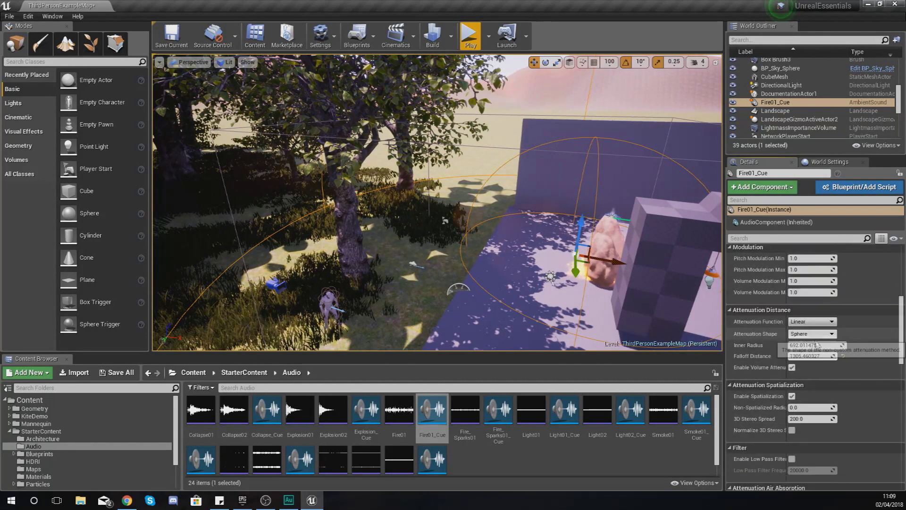
scroll(821, 362, up, 4)
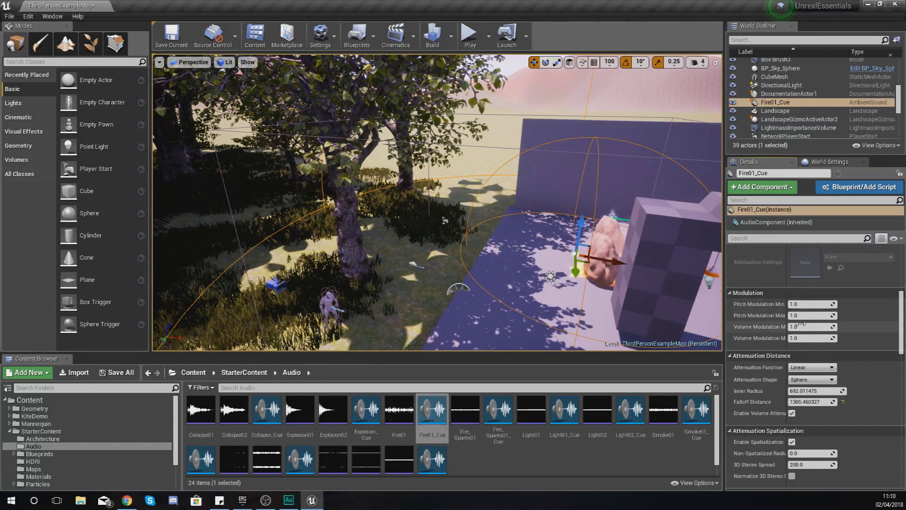
scroll(801, 325, up, 2)
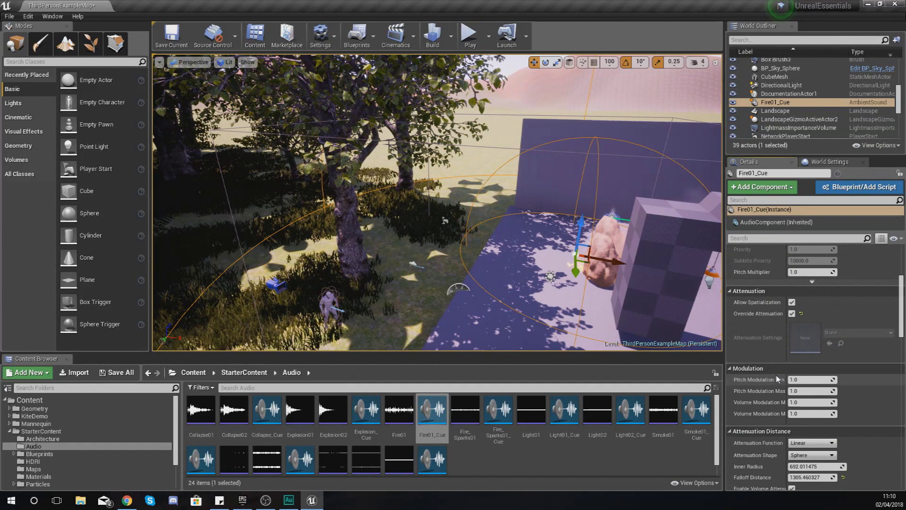
scroll(778, 379, up, 2)
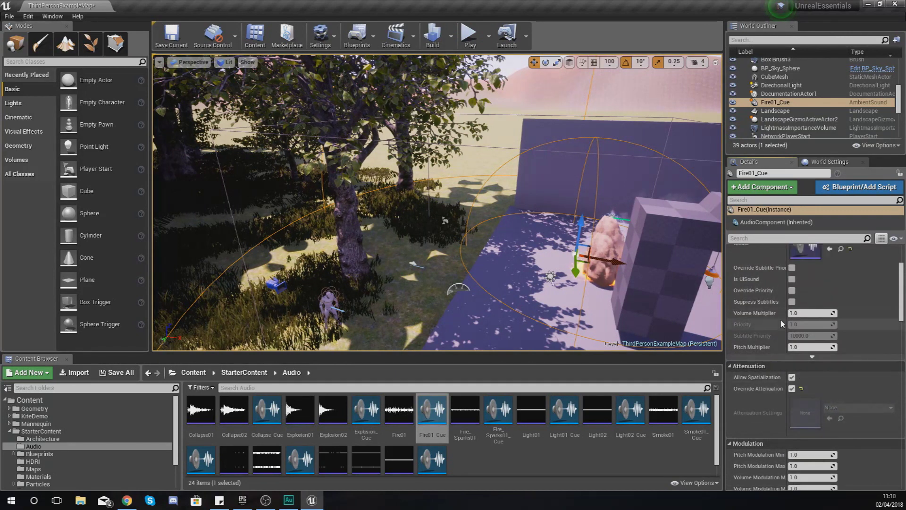
scroll(789, 329, up, 2)
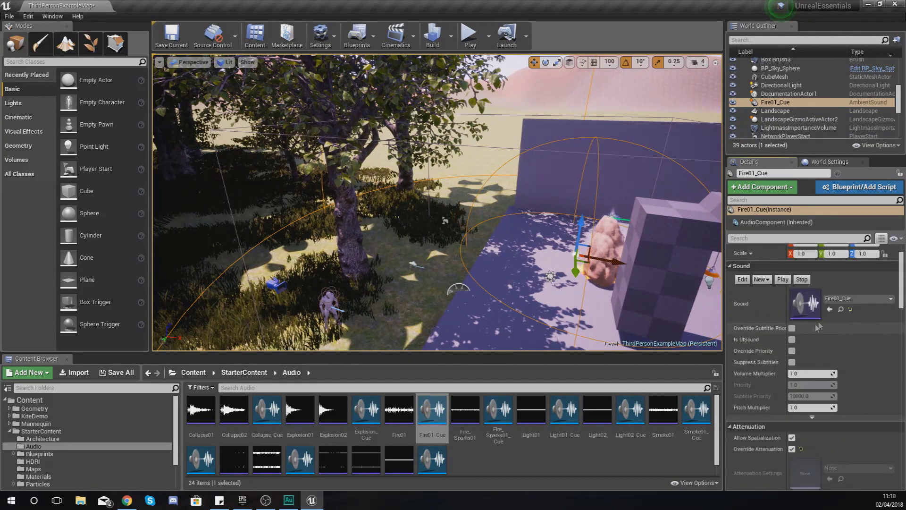
Play-test the level, running and jumping around the burning rock and away into the grass to check the fire sound's falloff, and stop.
click(469, 47)
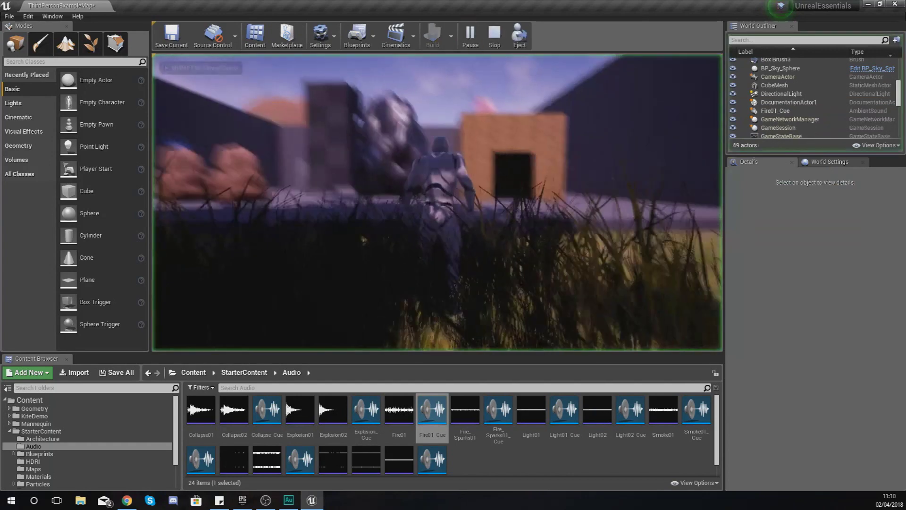
key(w)
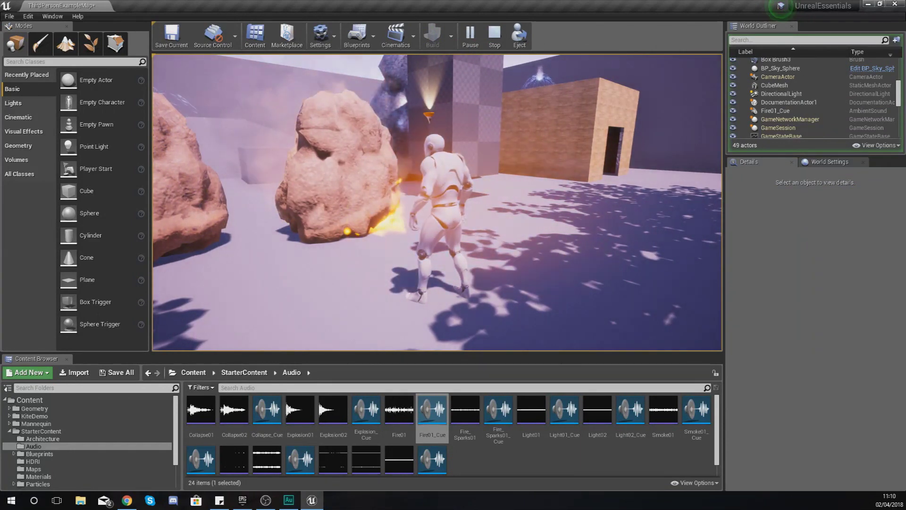
key(w)
key(space)
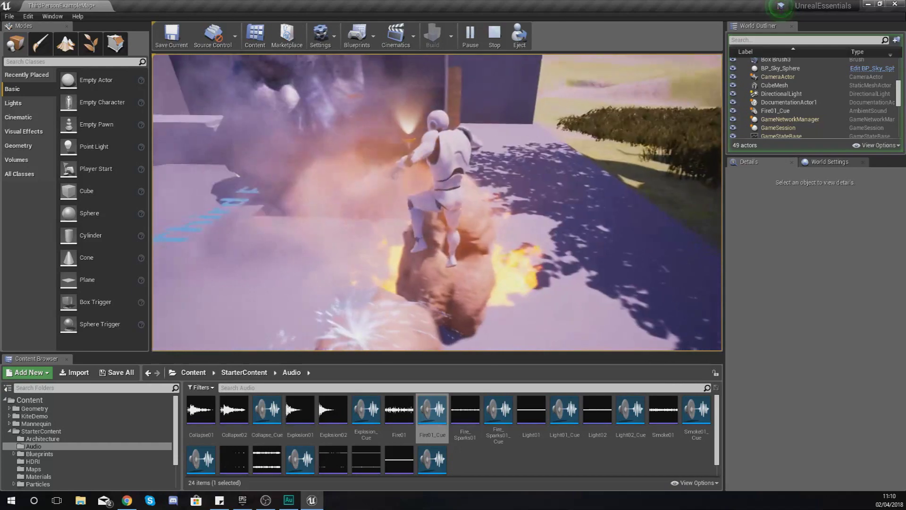
key(s)
key(a)
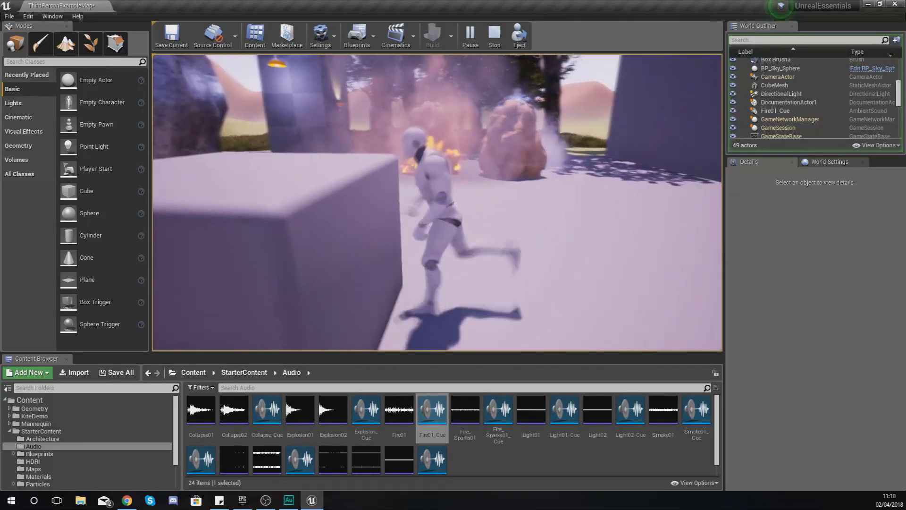
key(space)
key(w)
key(space)
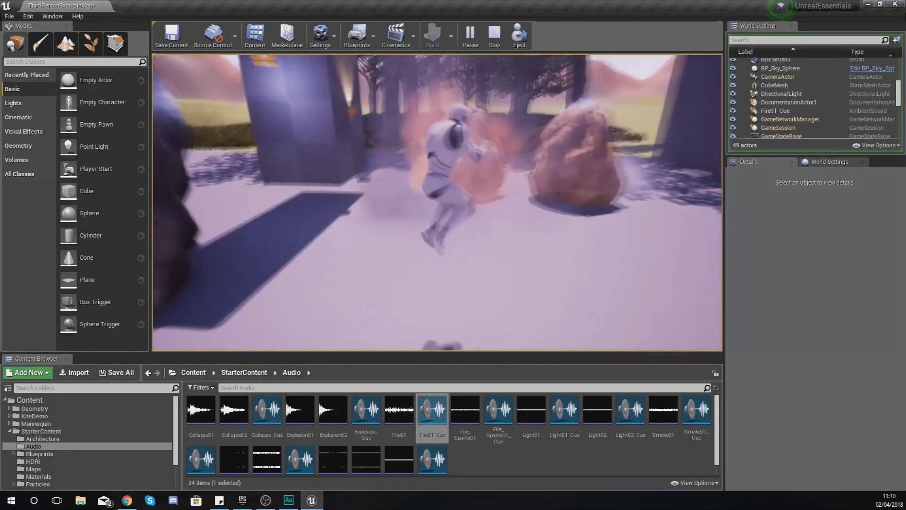
key(d)
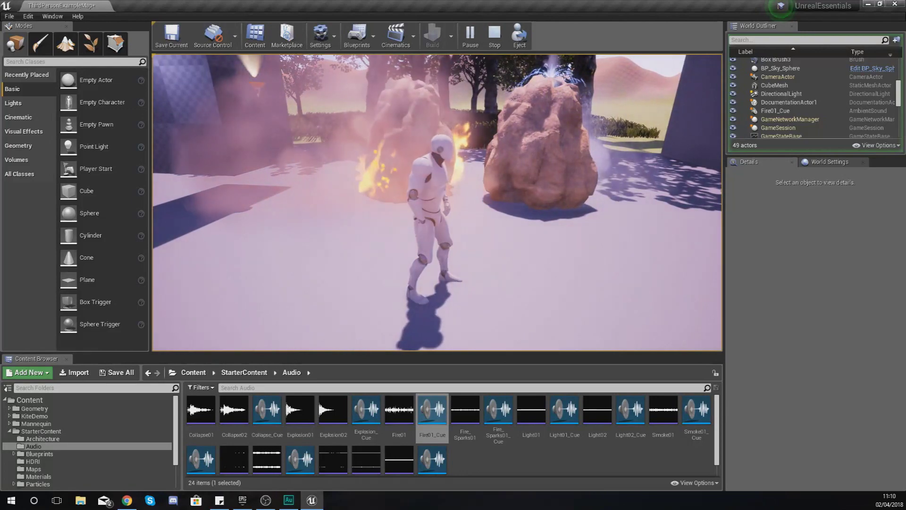
key(w)
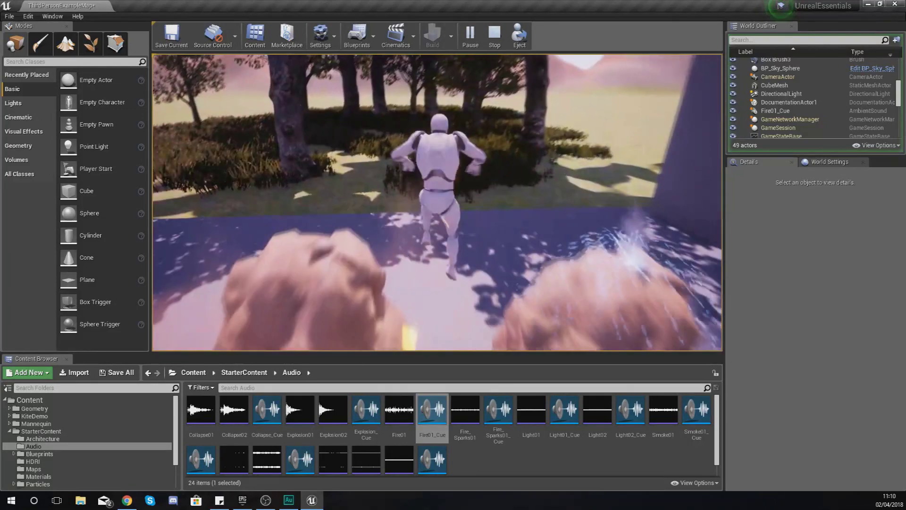
key(w)
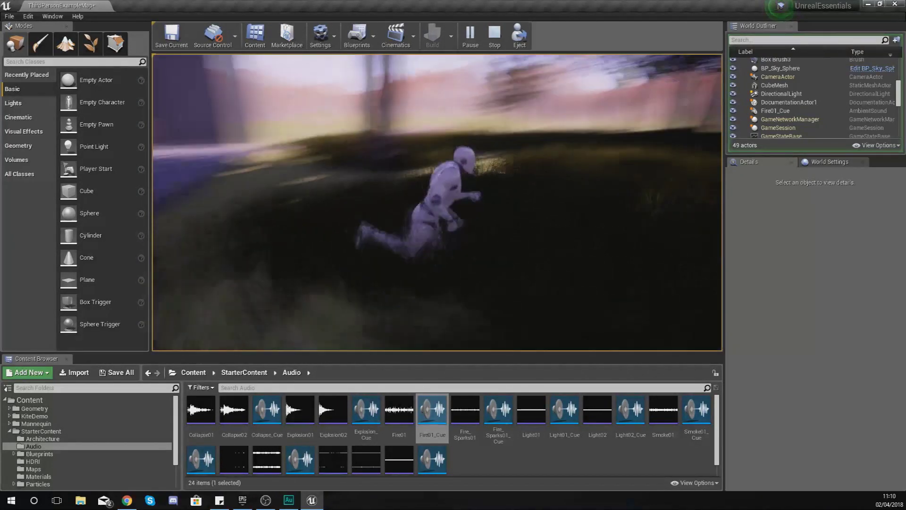
key(Escape)
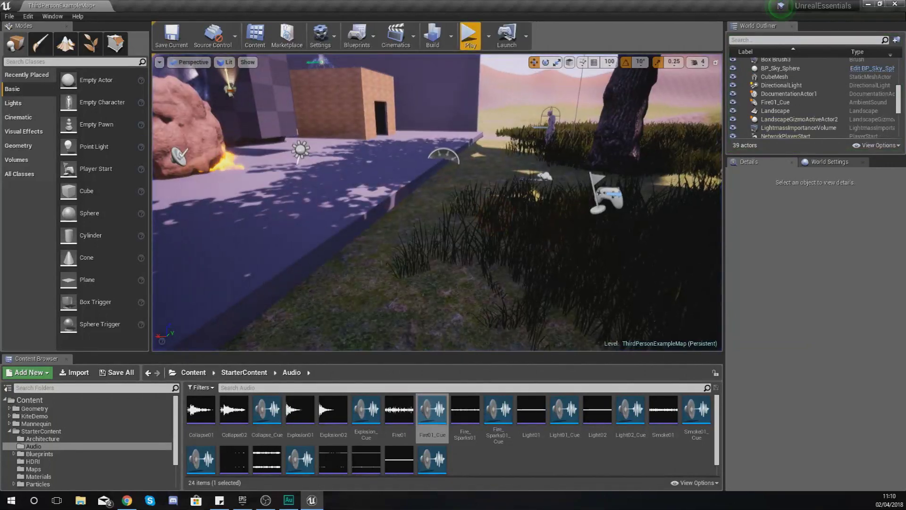
Place the Starter_Birds01 sound from the StarterContent Audio folder as an ambient sound in the grass among the trees.
right_drag(437, 202, 481, 156)
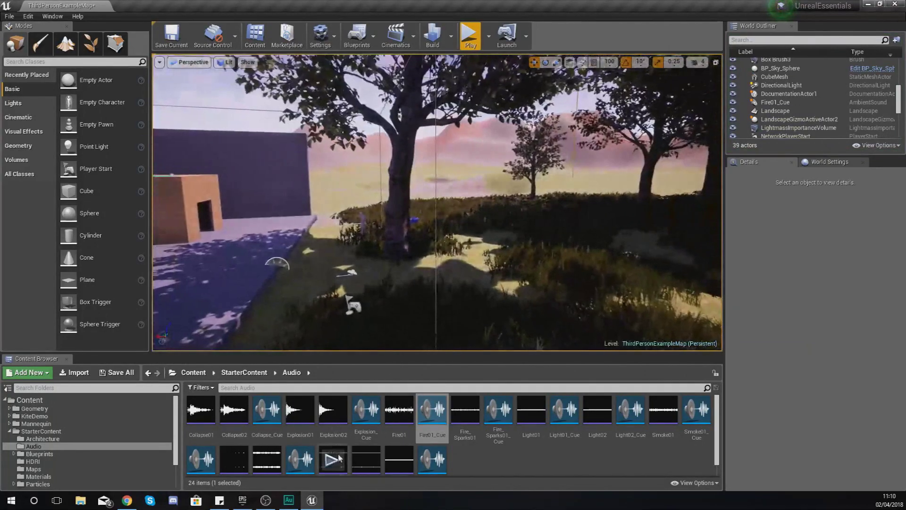
scroll(339, 458, down, 1)
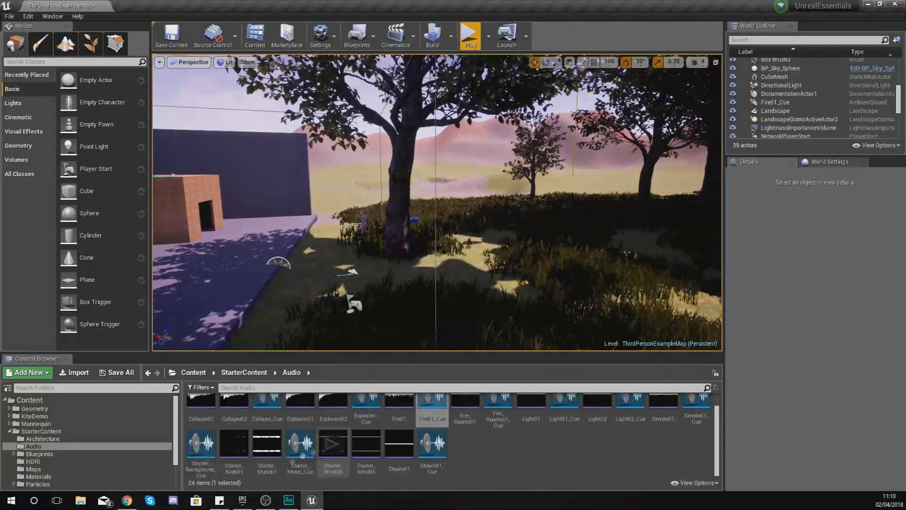
click(236, 463)
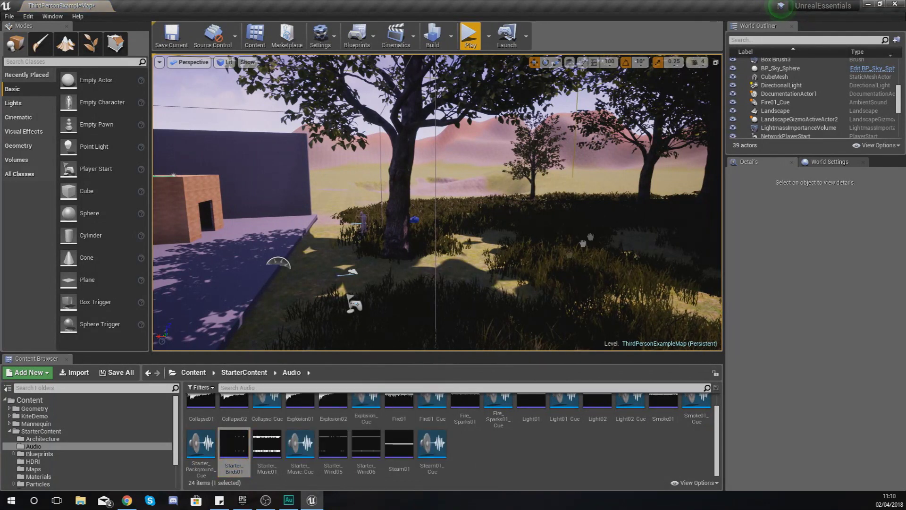
drag(581, 240, 581, 239)
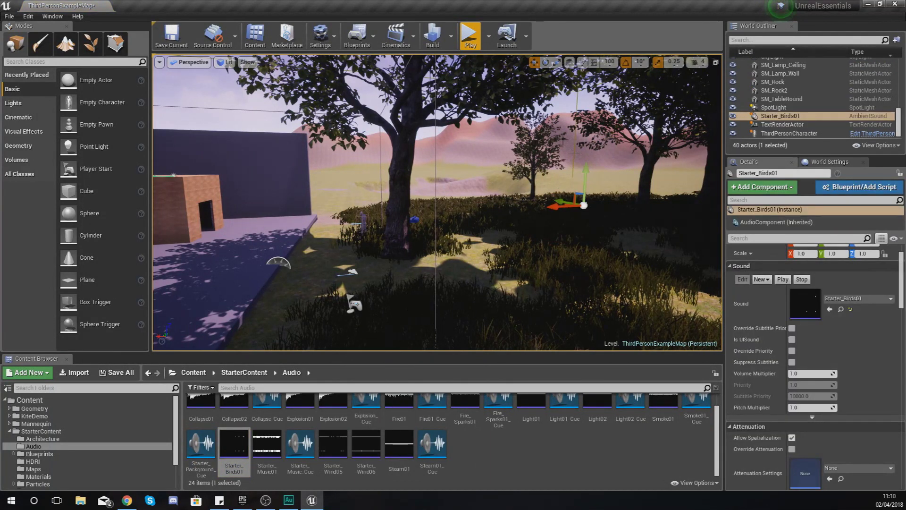
Play-test the bird and fire sounds by running from the trees to the burning rock, and end the play session.
click(469, 34)
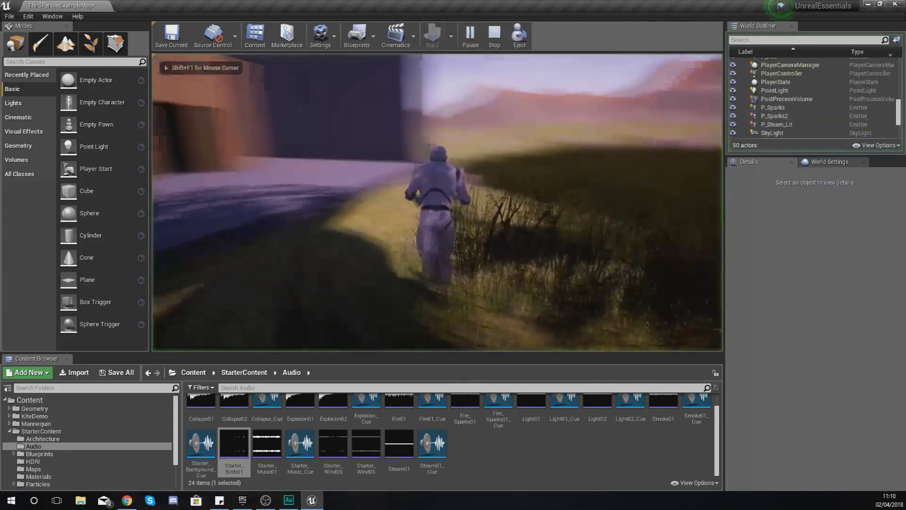
key(w)
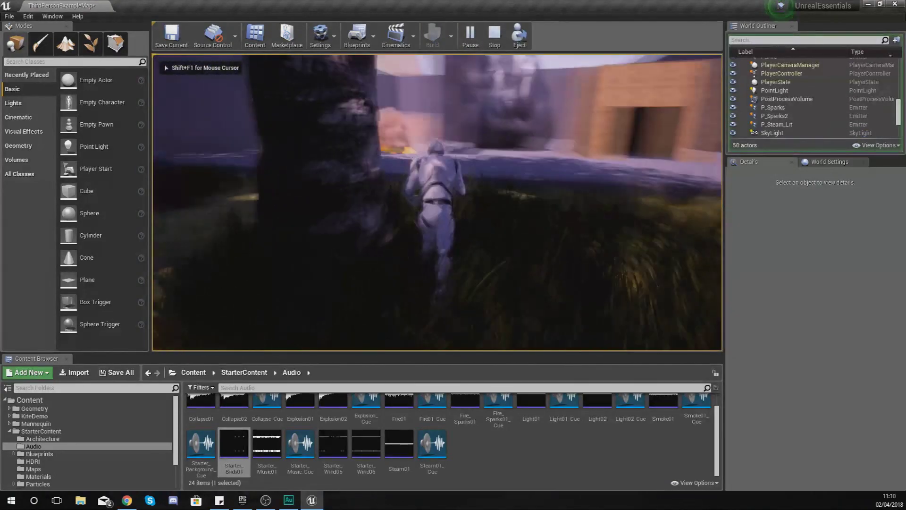
key(w)
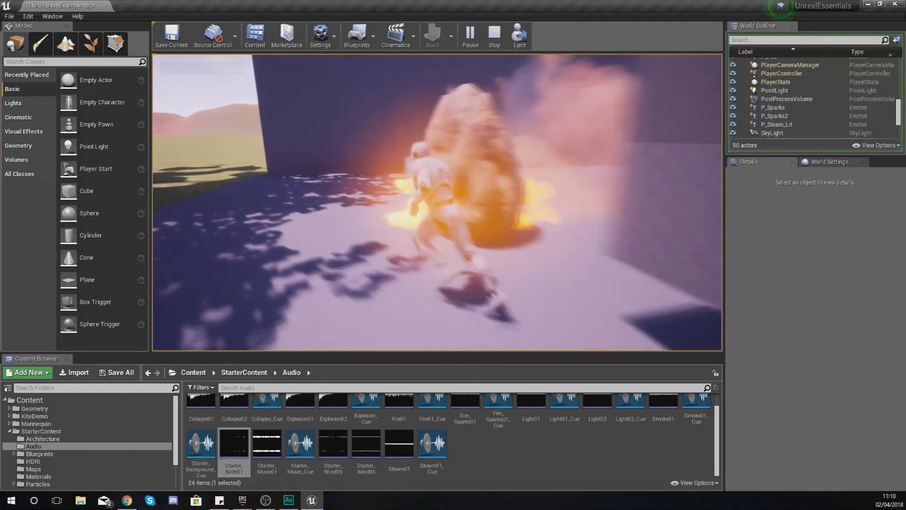
key(Escape)
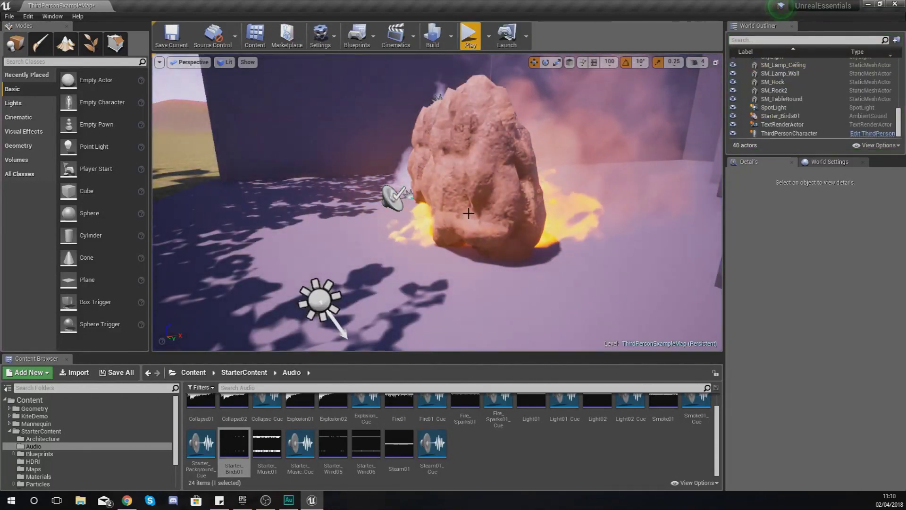
right_drag(496, 220, 500, 205)
key(s)
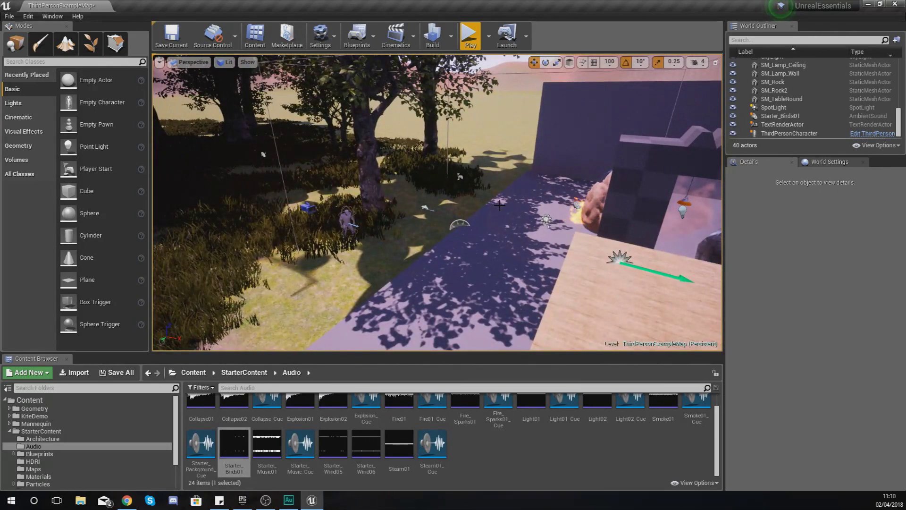